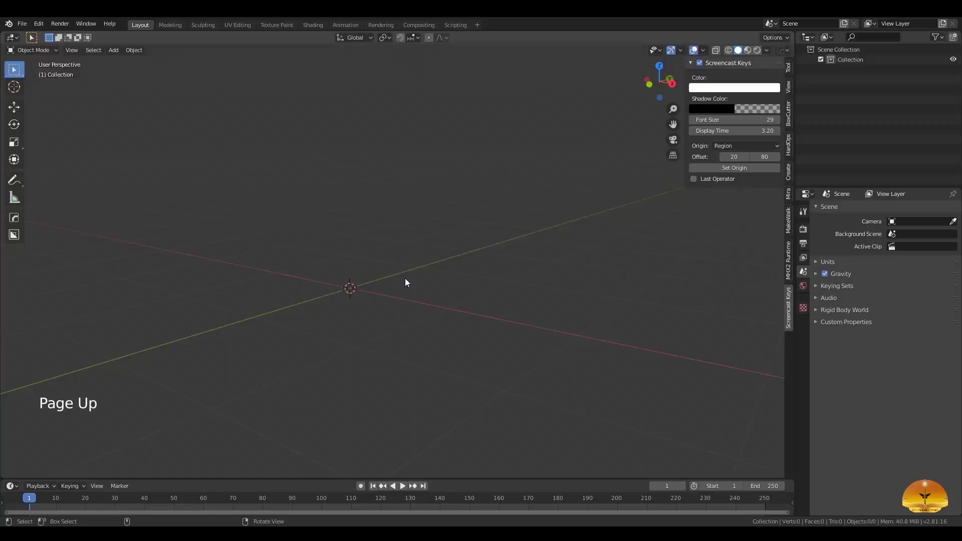
# Add a plane at the origin and scale it up by a factor of 10.
pyautogui.hotkey('shift', 'a')
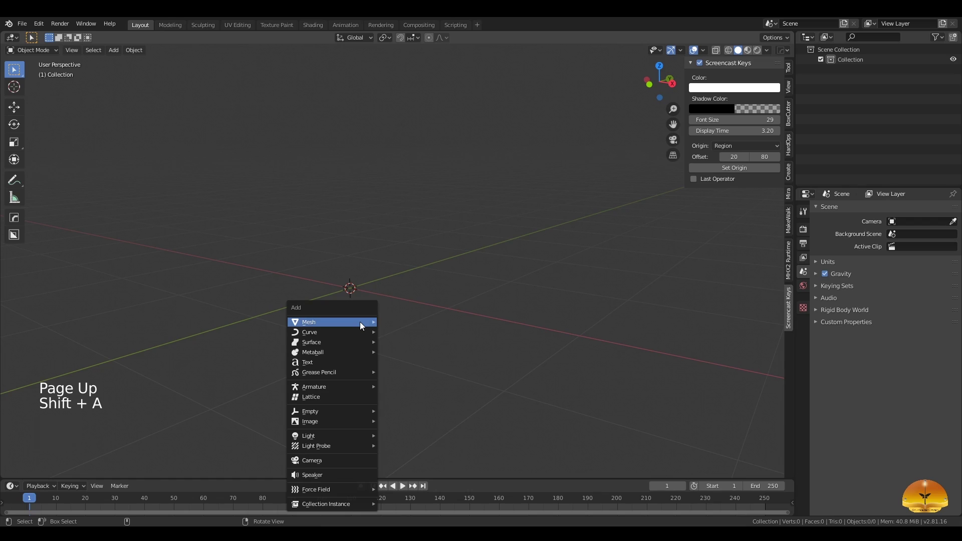
pyautogui.moveTo(365, 321)
pyautogui.click(388, 334)
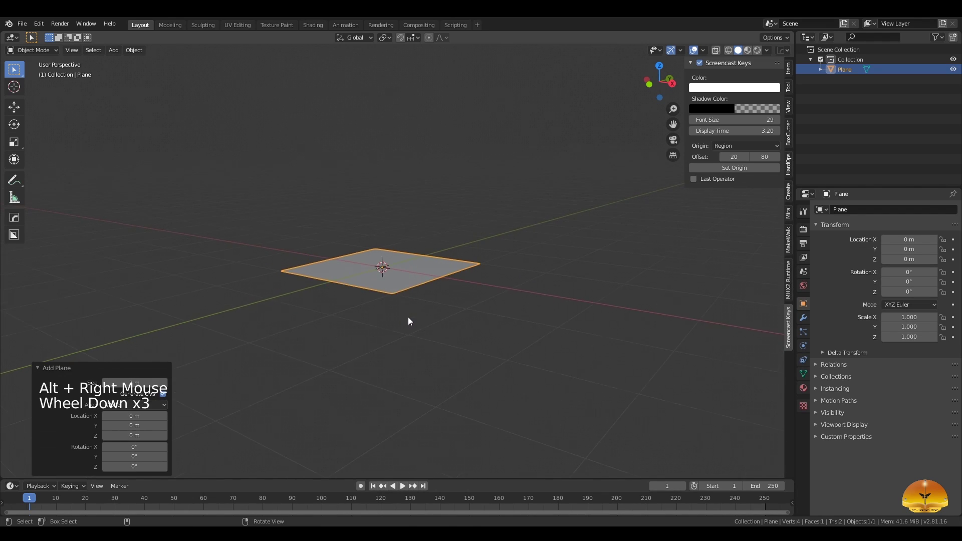
pyautogui.moveTo(408, 318); pyautogui.dragTo(407, 331, button='right')
pyautogui.press('s')
pyautogui.press('1')
pyautogui.press('0')
pyautogui.press('Return')
pyautogui.scroll(-2, 420, 273)
pyautogui.moveTo(423, 260); pyautogui.dragTo(419, 248, button='right')
pyautogui.scroll(-4, 416, 251)
# Subdivide the whole plane in Edit Mode into a dense grid of small faces.
pyautogui.press('Tab')
pyautogui.keyDown('ctrl'); pyautogui.rightClick(366, 277); pyautogui.keyUp('ctrl')
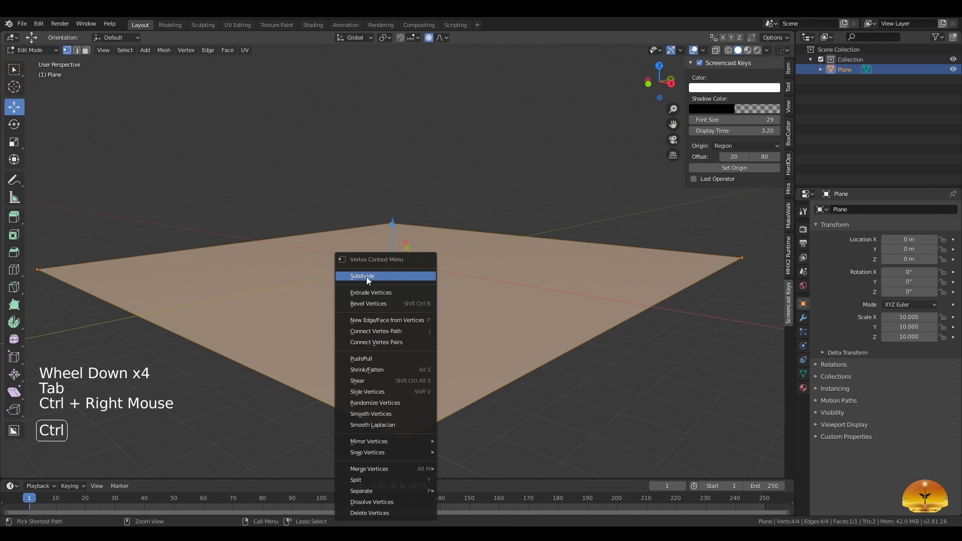
pyautogui.click(367, 277)
pyautogui.press('Return')
pyautogui.moveTo(361, 318)
pyautogui.mouseDown(button='right')
pyautogui.moveTo(376, 327)
pyautogui.moveTo(363, 332)
pyautogui.mouseUp(button='right')
pyautogui.press('Tab')
pyautogui.press('Tab')
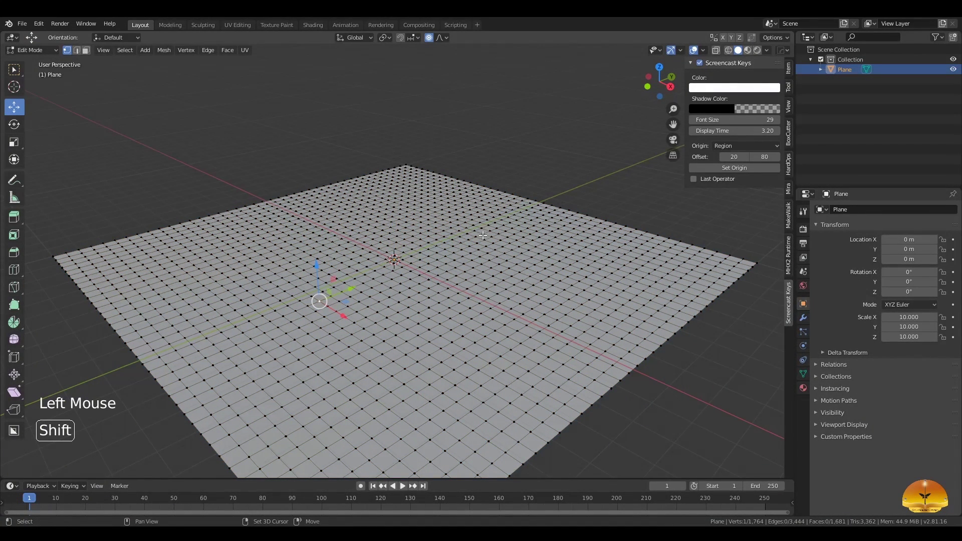
# Use proportional editing with smooth falloff to pull several plane vertices upward along Z into rounded dune hills.
pyautogui.click(428, 38)
pyautogui.click(442, 38)
pyautogui.click(448, 79)
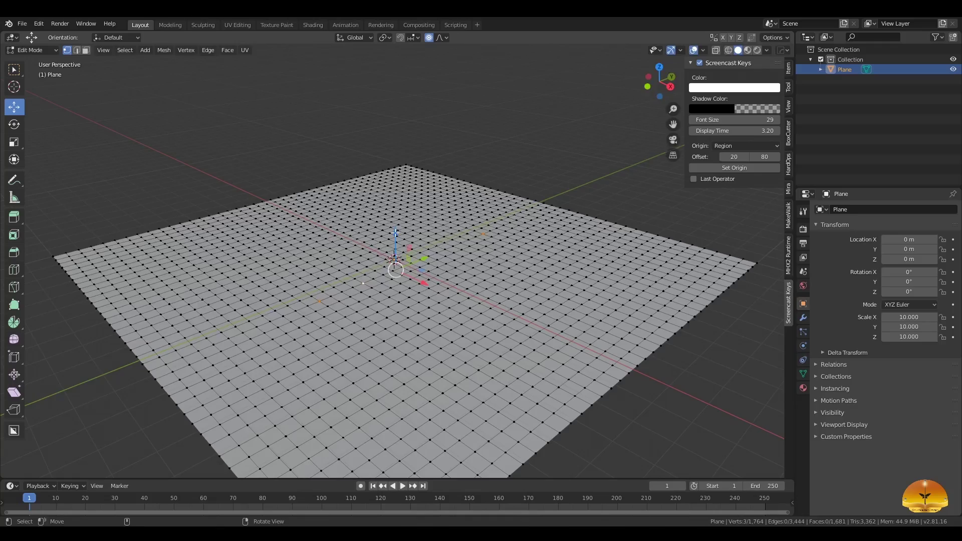
pyautogui.moveTo(395, 233); pyautogui.dragTo(400, 150)
pyautogui.press('c')
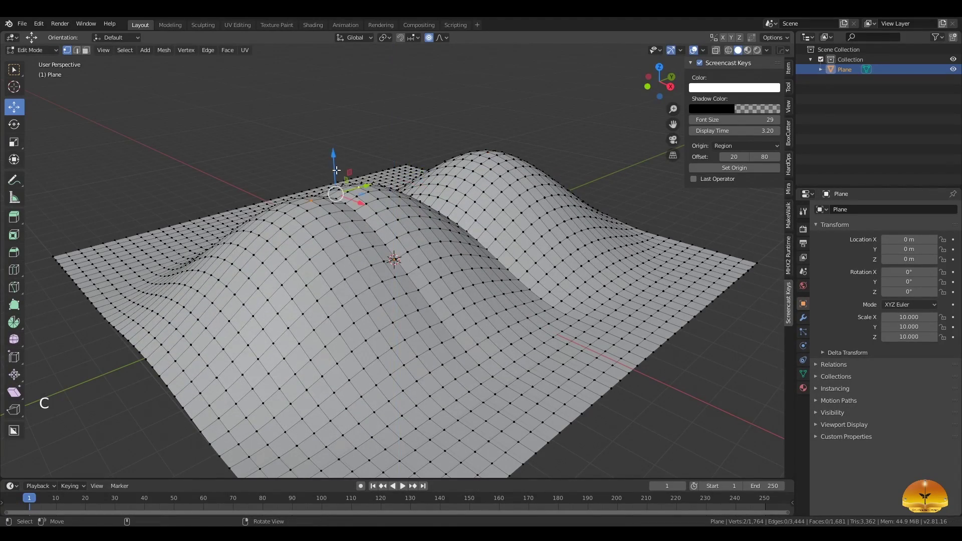
pyautogui.moveTo(336, 170); pyautogui.dragTo(327, 144)
pyautogui.moveTo(418, 187); pyautogui.dragTo(455, 167, button='right')
pyautogui.press('Tab')
# Add a camera and align it to a low view facing the dunes.
pyautogui.moveTo(495, 223); pyautogui.dragTo(464, 236, button='right')
pyautogui.hotkey('shift', 'a')
pyautogui.moveTo(465, 236)
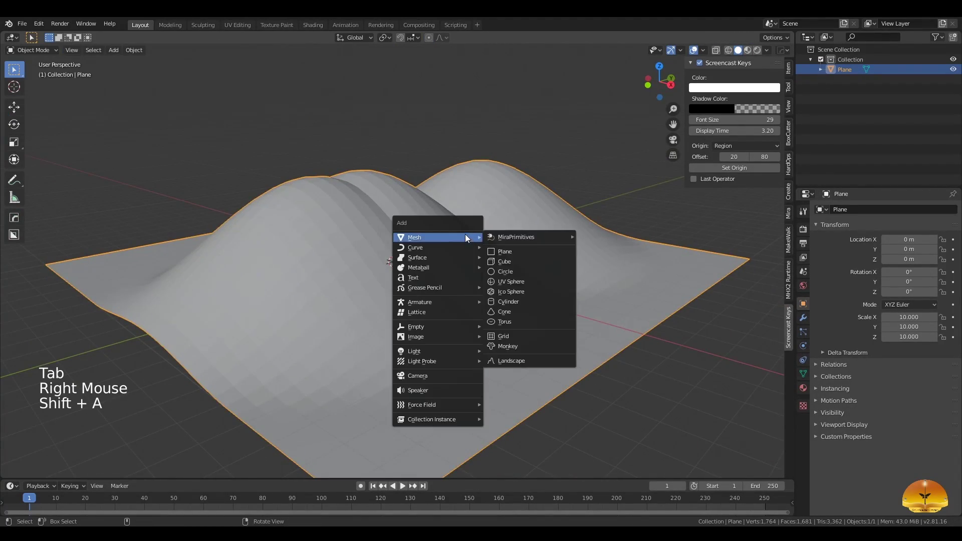
pyautogui.click(417, 376)
pyautogui.keyDown('alt'); pyautogui.moveTo(427, 319); pyautogui.dragTo(449, 311); pyautogui.keyUp('alt')
pyautogui.scroll(2, 449, 311)
pyautogui.press('ctrl+alt+KP_0')
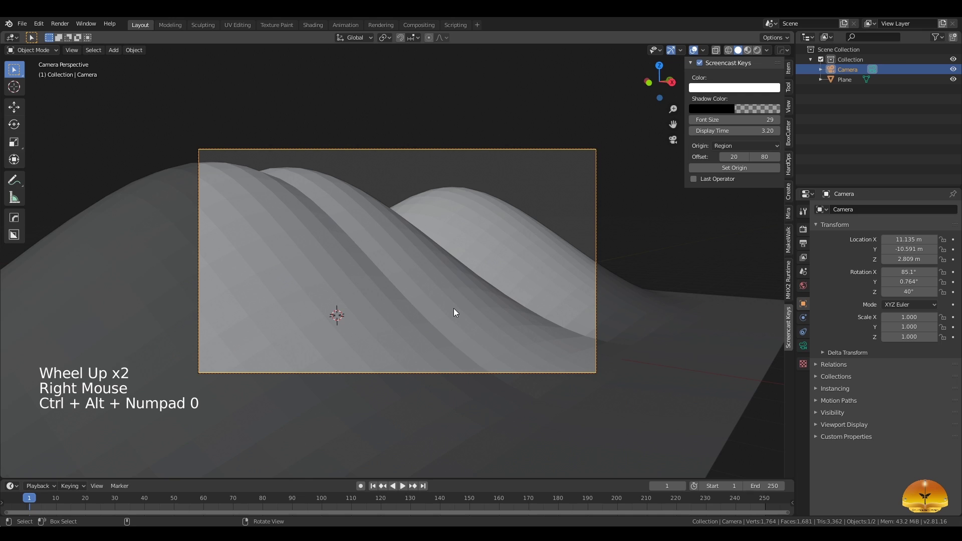
# Reframe the dunes from farther back with Lock Camera to View enabled, and switch the lock off.
pyautogui.click(788, 88)
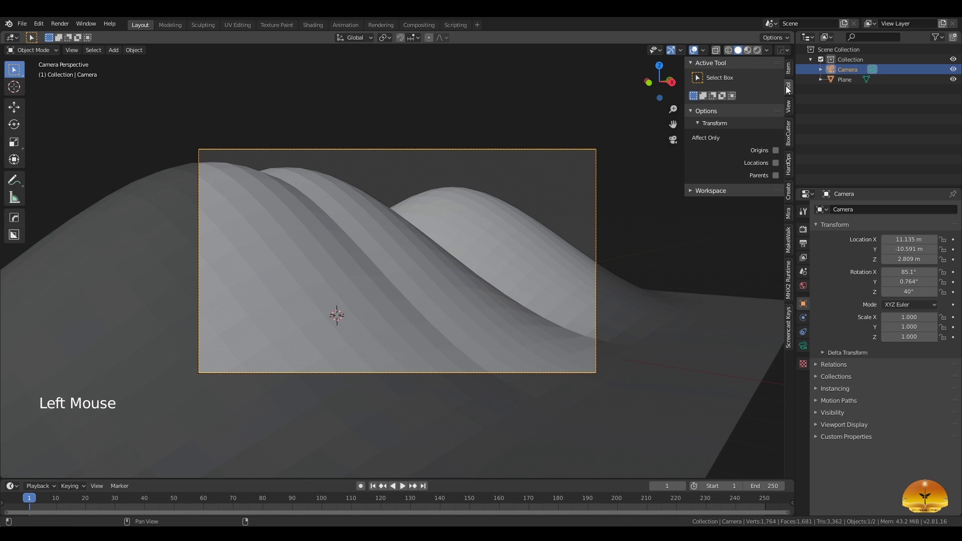
pyautogui.click(789, 73)
pyautogui.click(789, 107)
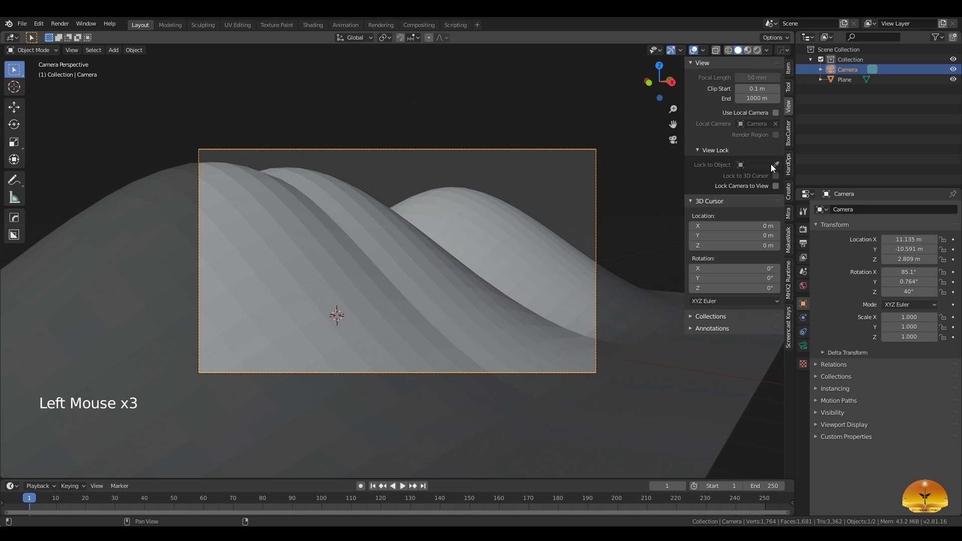
pyautogui.click(776, 185)
pyautogui.scroll(-2, 541, 235)
pyautogui.moveTo(506, 238); pyautogui.dragTo(489, 252, button='right')
pyautogui.scroll(1, 490, 253)
pyautogui.moveTo(490, 253); pyautogui.dragTo(487, 259, button='right')
pyautogui.moveTo(487, 260); pyautogui.dragTo(479, 268, button='right')
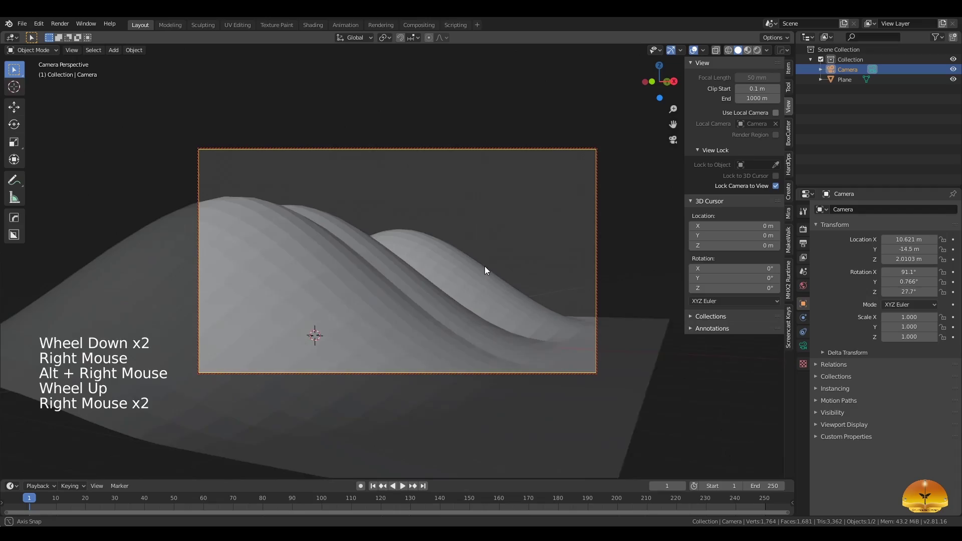
pyautogui.scroll(1, 479, 269)
pyautogui.scroll(-1, 478, 268)
pyautogui.click(775, 186)
# Lower the rear dune's peak and raise the front dunes with proportional editing on the plane mesh.
pyautogui.moveTo(541, 231); pyautogui.dragTo(506, 251, button='right')
pyautogui.click(502, 254)
pyautogui.press('Tab')
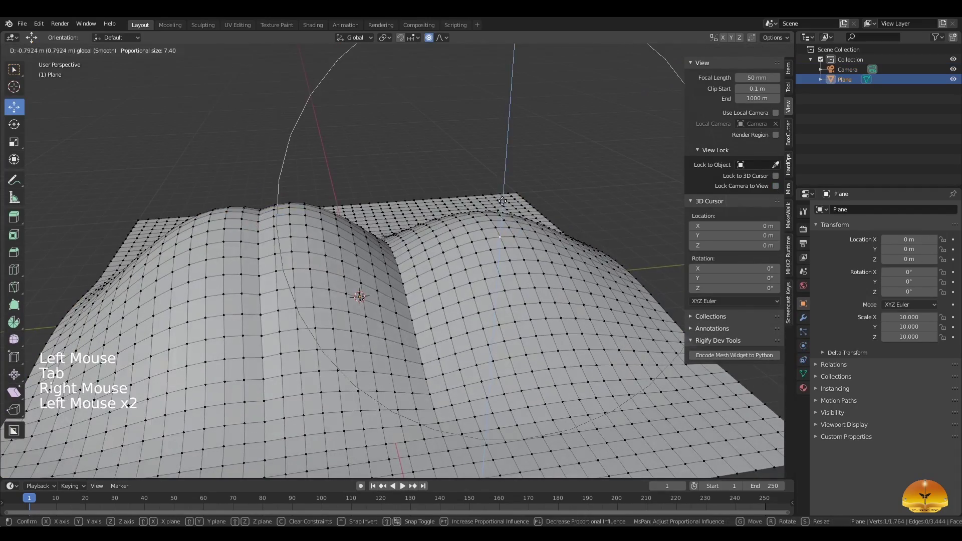
pyautogui.click(390, 248)
pyautogui.moveTo(389, 214); pyautogui.dragTo(371, 182)
pyautogui.moveTo(197, 177); pyautogui.dragTo(197, 157)
pyautogui.moveTo(451, 190); pyautogui.dragTo(511, 155, button='right')
pyautogui.press('KP_0')
pyautogui.press('Tab')
# Stretch the dune plane along X to a scale of 13.774 so it extends past the camera frame.
pyautogui.scroll(2, 514, 194)
pyautogui.scroll(-2, 515, 194)
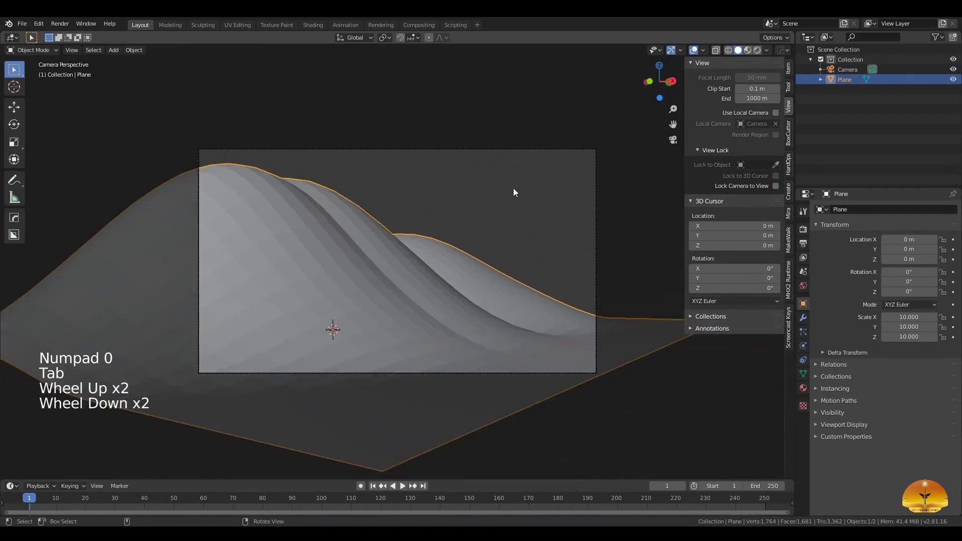
pyautogui.moveTo(515, 193); pyautogui.dragTo(462, 339, button='right')
pyautogui.scroll(-2, 462, 339)
pyautogui.press('5')
pyautogui.press('KP_0')
pyautogui.rightClick(528, 262)
pyautogui.press('KP_0')
pyautogui.press('Tab')
pyautogui.press('Tab')
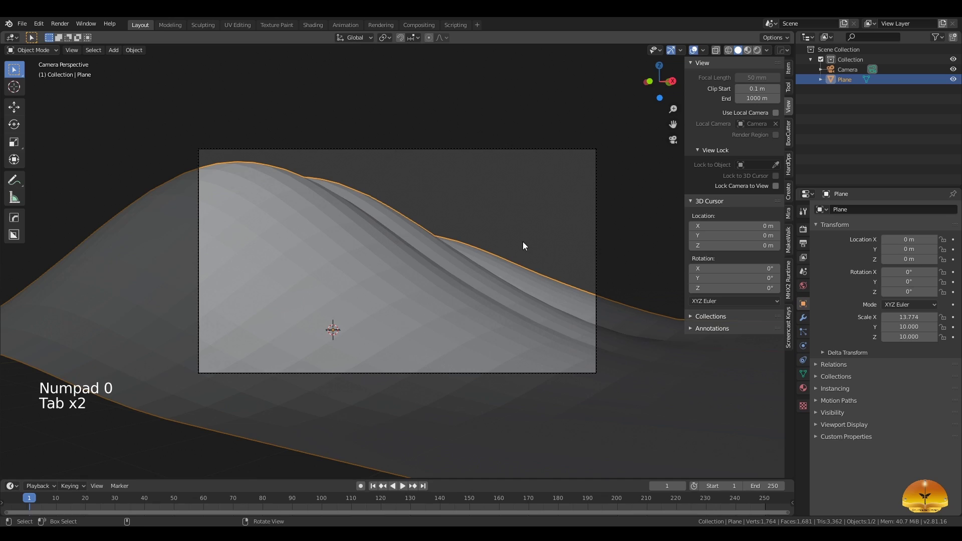
# Add a Subdivision Surface modifier to the dune plane.
pyautogui.click(802, 318)
pyautogui.click(855, 209)
pyautogui.click(774, 375)
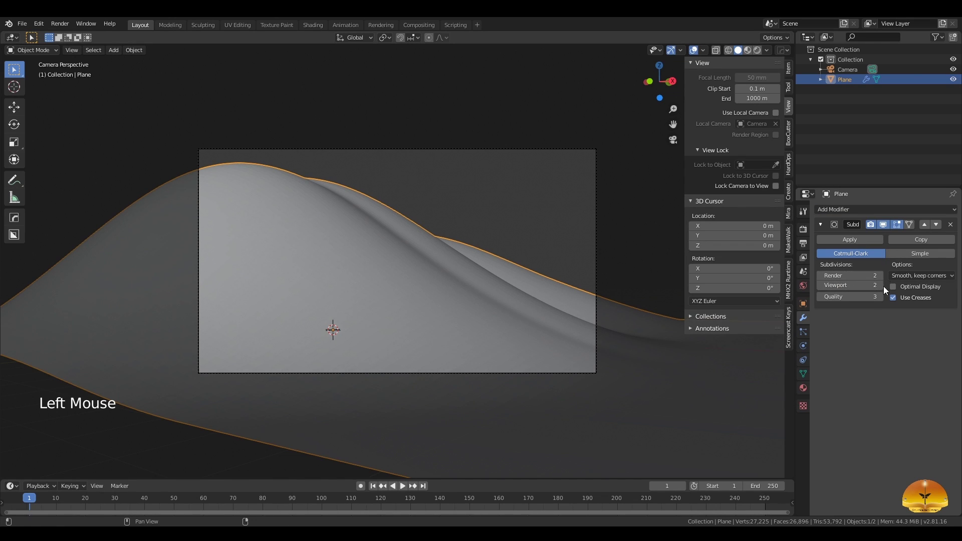
# Add a Displace modifier to the plane and give it a new texture of type Clouds.
pyautogui.click(855, 209)
pyautogui.click(835, 265)
pyautogui.click(942, 358)
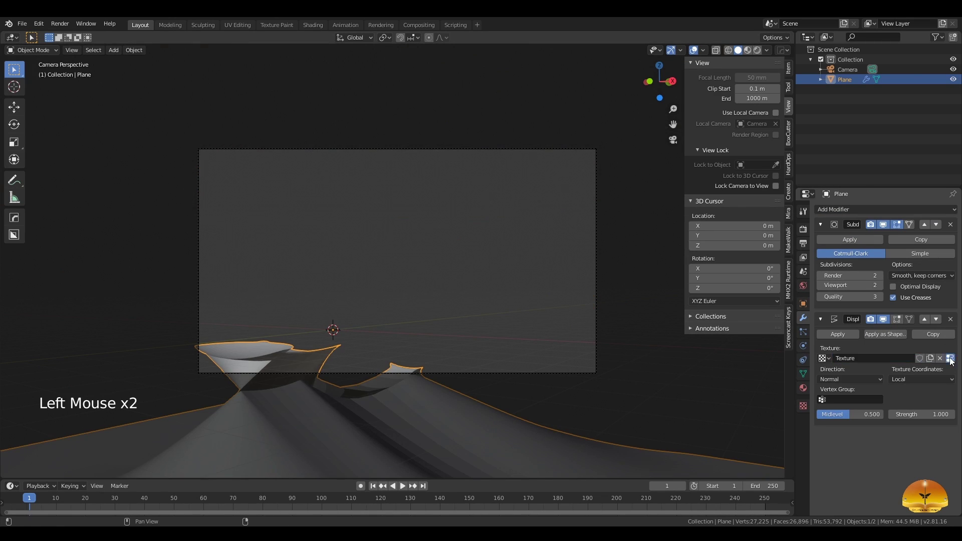
pyautogui.click(949, 358)
pyautogui.click(901, 239)
pyautogui.click(866, 274)
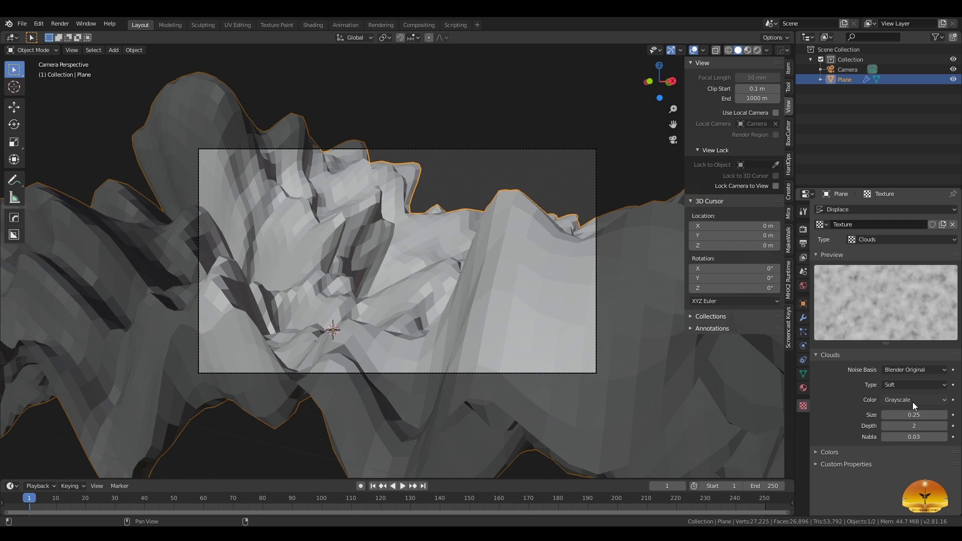
# Set the Displace modifier's strength to 0.03 and collapse both modifiers.
pyautogui.click(803, 318)
pyautogui.click(927, 417)
pyautogui.write('.0')
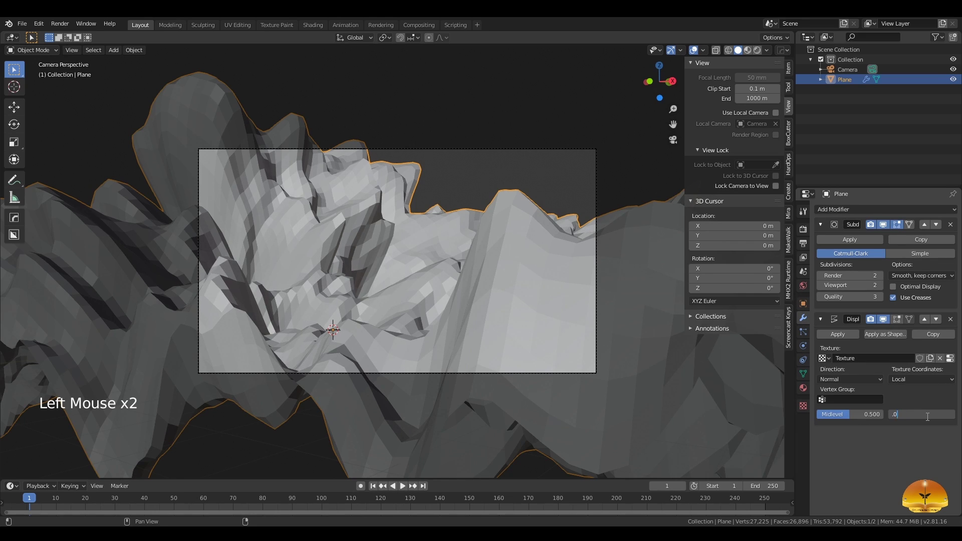
pyautogui.write('2')
pyautogui.press('Return')
pyautogui.keyDown('shift'); pyautogui.moveTo(927, 414); pyautogui.dragTo(933, 415); pyautogui.keyUp('shift')
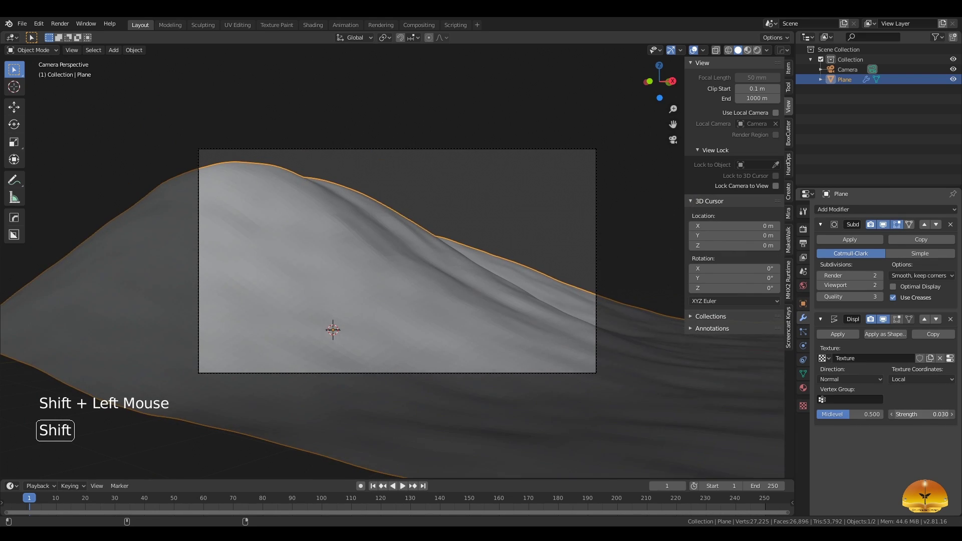
pyautogui.click(821, 225)
pyautogui.click(820, 242)
pyautogui.scroll(2, 492, 192)
pyautogui.keyDown('alt'); pyautogui.moveTo(491, 192); pyautogui.dragTo(407, 230, button='right'); pyautogui.keyUp('alt')
pyautogui.moveTo(408, 230); pyautogui.dragTo(377, 234, button='right')
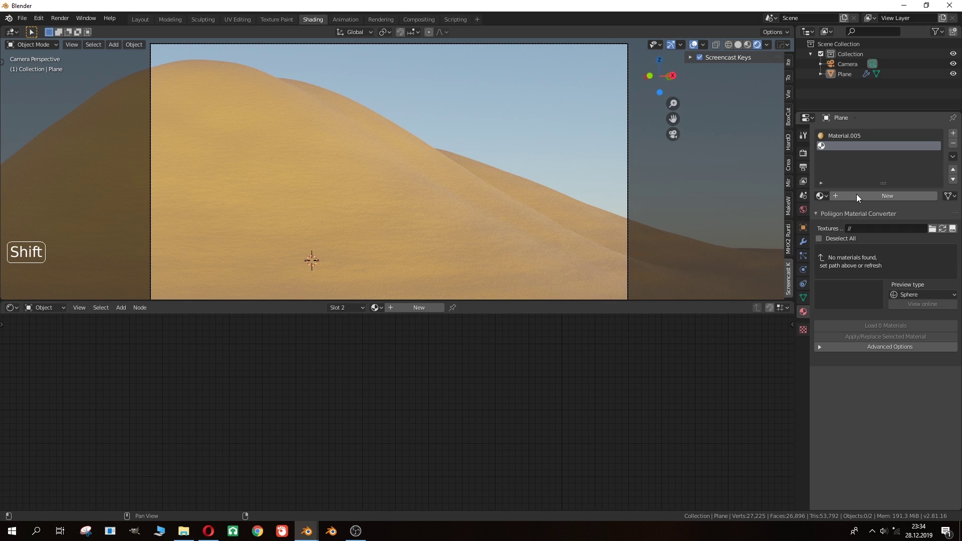
# Create a new material in the plane's empty second material slot.
pyautogui.click(855, 194)
pyautogui.scroll(3, 457, 362)
pyautogui.scroll(2, 471, 376)
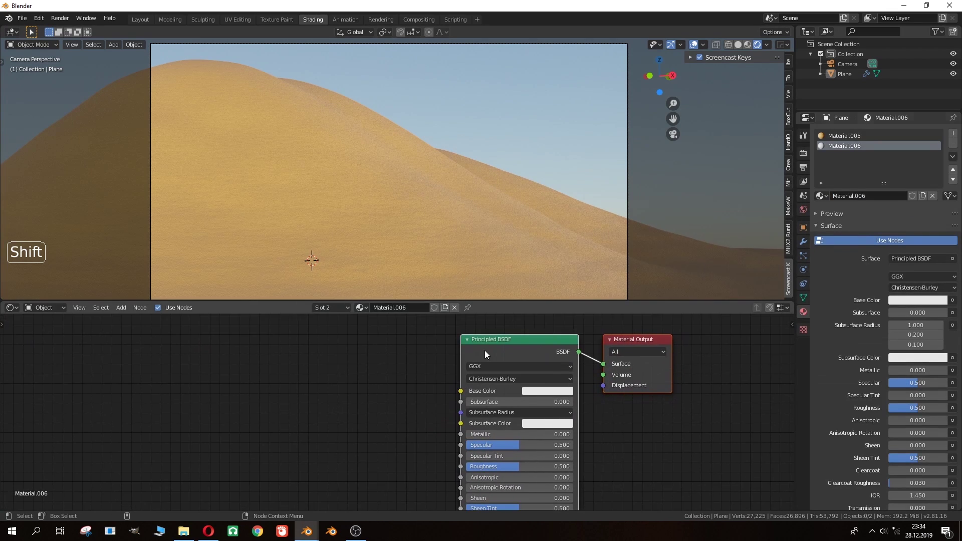
# Check in the preferences whether the Node Wrangler add-on is enabled.
pyautogui.click(38, 18)
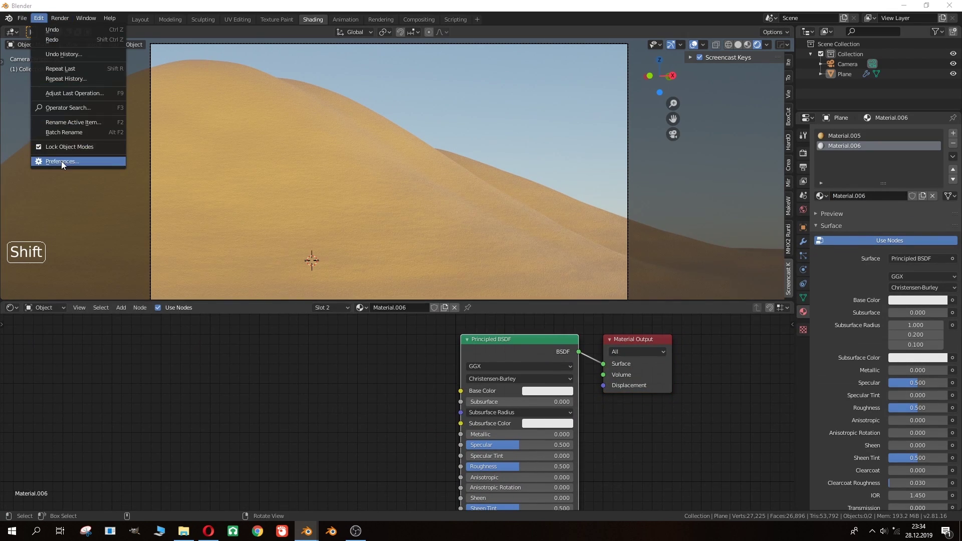
pyautogui.click(60, 157)
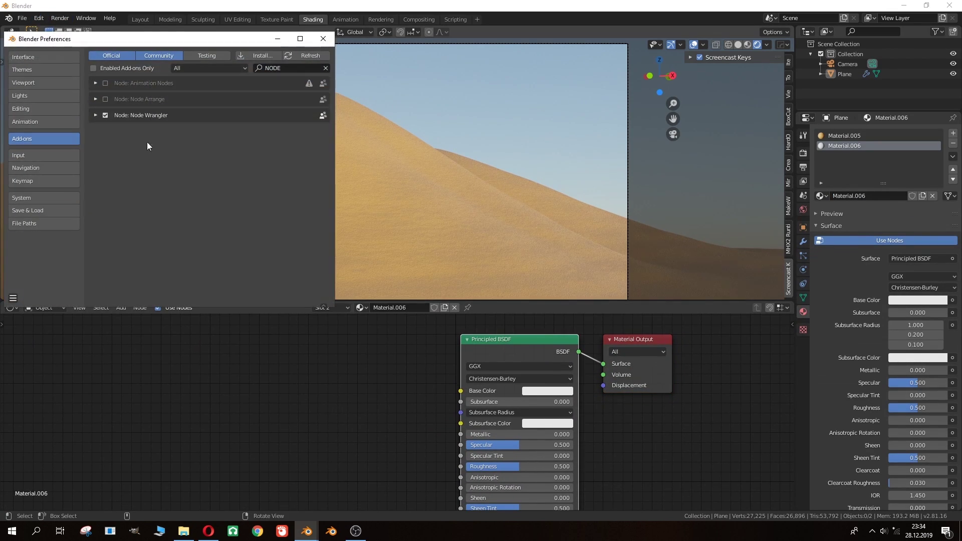
pyautogui.click(324, 43)
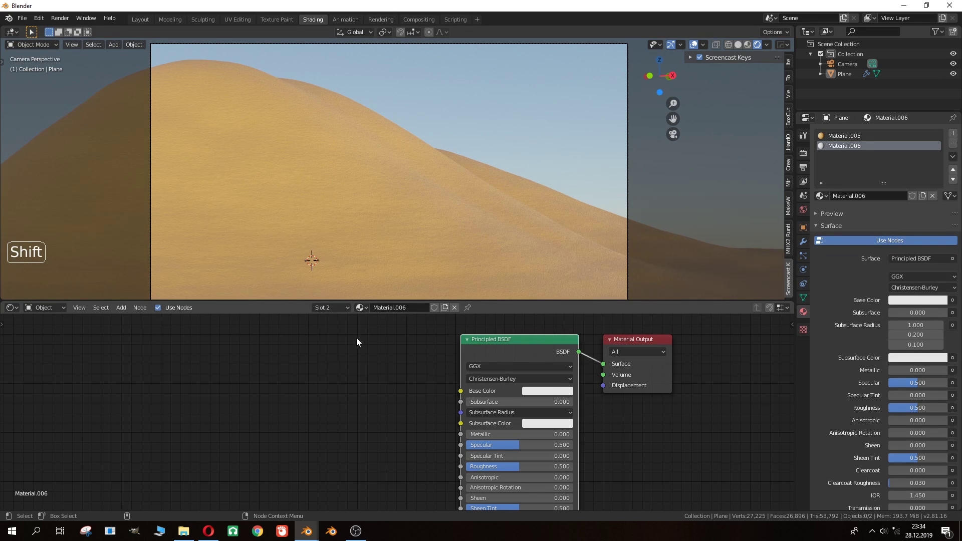
# Add a Node Wrangler texture setup to the Principled BSDF and spread out its Texture Coordinate, Mapping and Image Texture nodes.
pyautogui.hotkey('ctrl', 't')
pyautogui.moveTo(374, 372); pyautogui.dragTo(159, 509)
pyautogui.moveTo(252, 453); pyautogui.dragTo(165, 389)
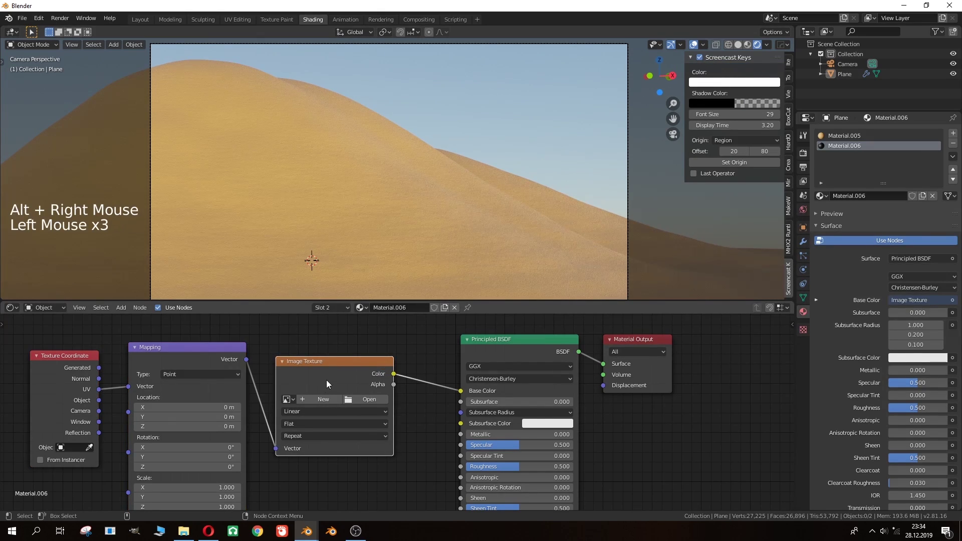
# Switch the Image Texture node to a Noise Texture.
pyautogui.hotkey('shift', 's')
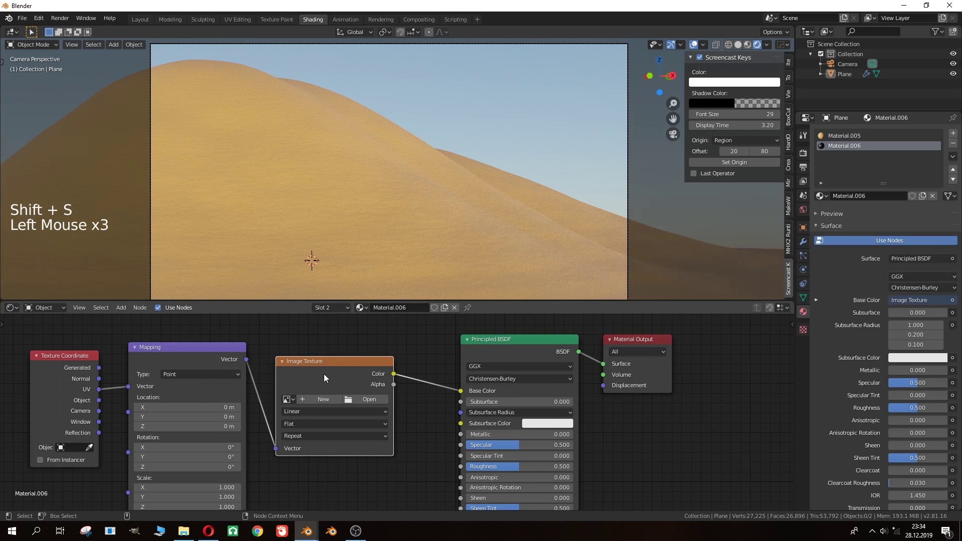
pyautogui.hotkey('shift', 's')
pyautogui.moveTo(323, 373)
pyautogui.click(375, 445)
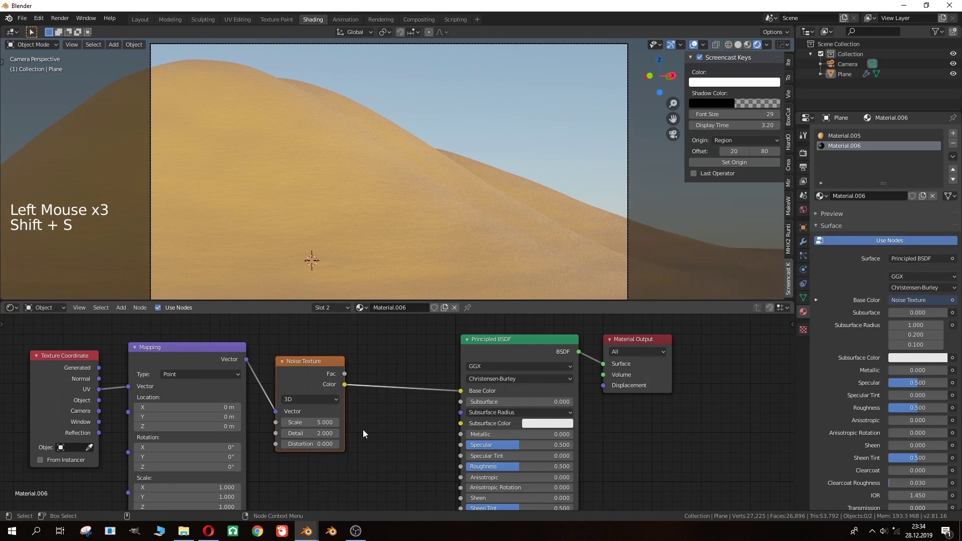
# Connect the Noise Texture to a Viewer for preview and set its scale to 500 and detail to 16.
pyautogui.keyDown('alt'); pyautogui.moveTo(362, 429); pyautogui.dragTo(479, 425, button='right'); pyautogui.keyUp('alt')
pyautogui.keyDown('ctrl'); pyautogui.keyDown('shift'); pyautogui.click(432, 372); pyautogui.keyUp('shift'); pyautogui.keyUp('ctrl')
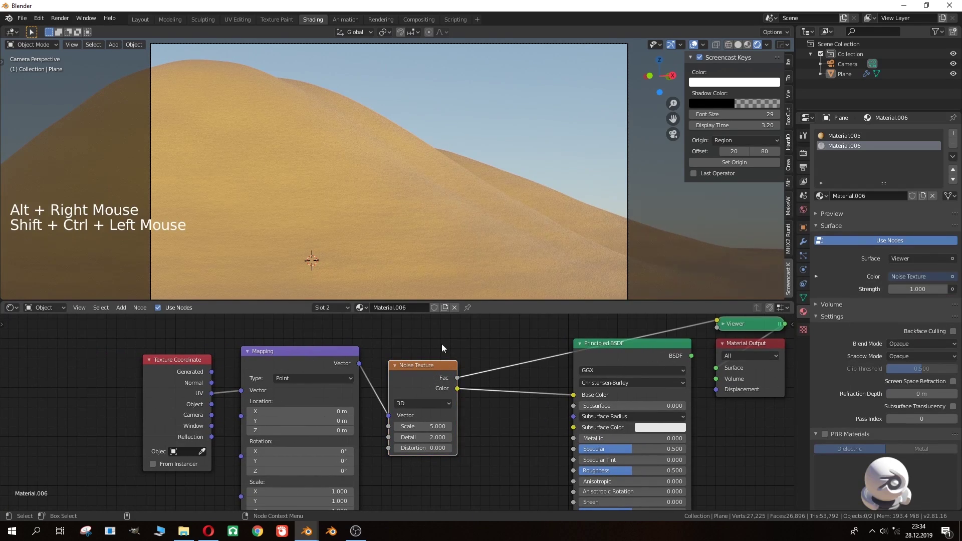
pyautogui.moveTo(444, 342); pyautogui.dragTo(170, 502)
pyautogui.press('g')
pyautogui.scroll(5, 246, 420)
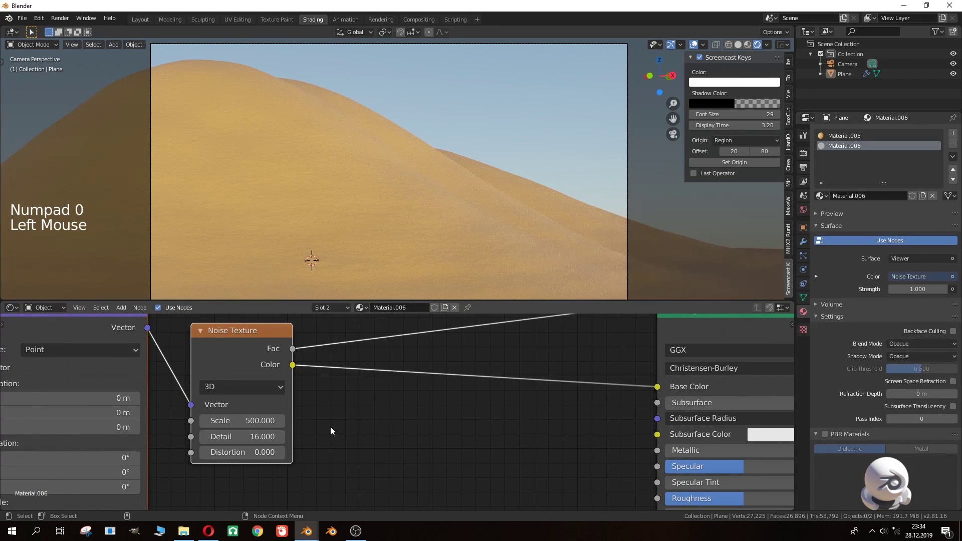
# Assign the second-slot material to the dune mesh in Edit Mode.
pyautogui.press('Tab')
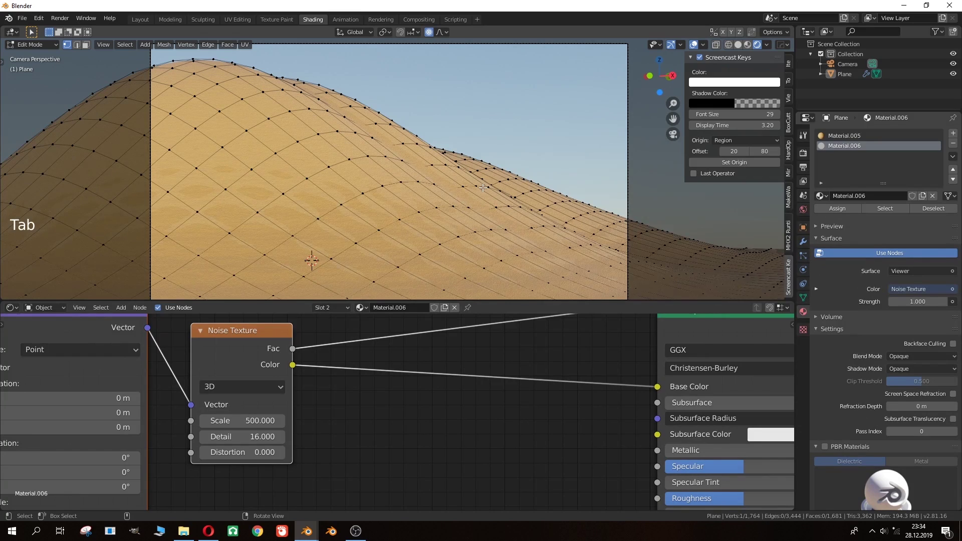
pyautogui.click(835, 208)
pyautogui.press('Tab')
# Set the Mapping node's X, Y and Z scale to 6 and inspect the finer noise on the dune.
pyautogui.scroll(-4, 355, 412)
pyautogui.keyDown('alt'); pyautogui.moveTo(352, 417); pyautogui.dragTo(475, 399, button='right'); pyautogui.keyUp('alt')
pyautogui.scroll(3, 350, 393)
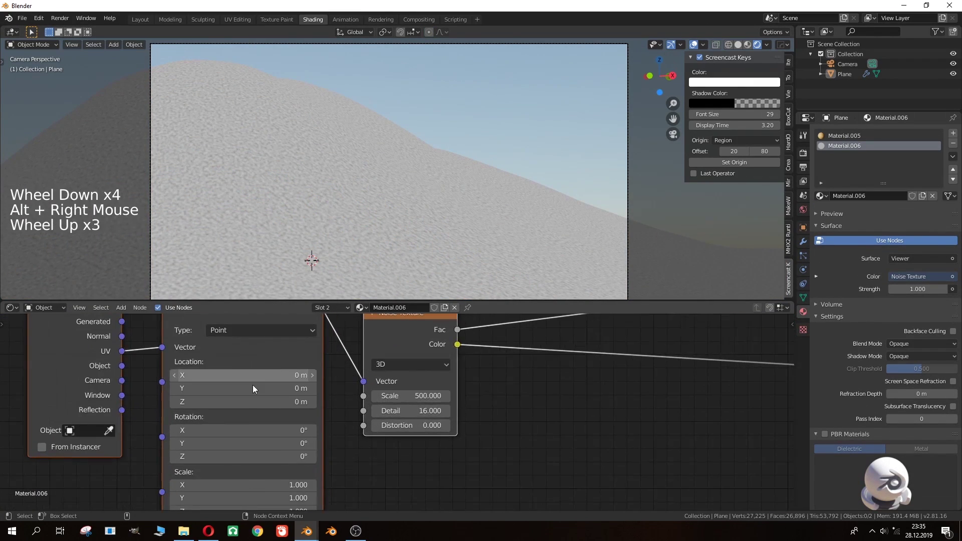
pyautogui.scroll(-5, 281, 410)
pyautogui.moveTo(309, 461); pyautogui.dragTo(309, 479)
pyautogui.scroll(5, 425, 400)
pyautogui.keyDown('alt'); pyautogui.moveTo(418, 399); pyautogui.dragTo(283, 445, button='right'); pyautogui.keyUp('alt')
pyautogui.keyDown('alt'); pyautogui.moveTo(378, 376); pyautogui.dragTo(411, 351, button='right'); pyautogui.keyUp('alt')
pyautogui.scroll(-6, 411, 351)
pyautogui.scroll(11, 322, 206)
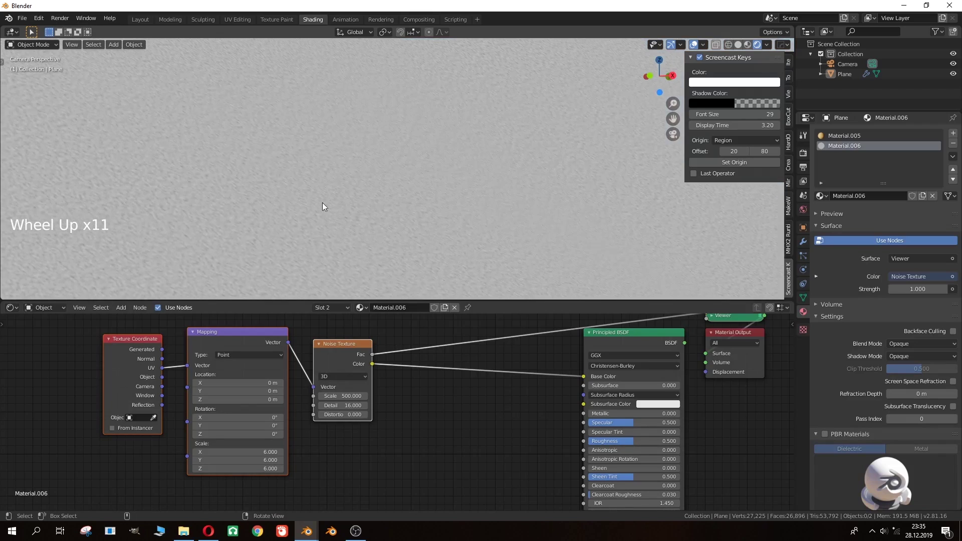
pyautogui.scroll(-11, 311, 257)
pyautogui.keyDown('alt'); pyautogui.rightClick(311, 258); pyautogui.keyUp('alt')
# Insert a MixRGB node after the Noise Texture, with the noise Fac output driving its Fac input.
pyautogui.keyDown('ctrl'); pyautogui.moveTo(500, 377); pyautogui.dragTo(505, 364, button='right'); pyautogui.keyUp('ctrl')
pyautogui.hotkey('shift', 'a')
pyautogui.moveTo(475, 385)
pyautogui.moveTo(350, 291)
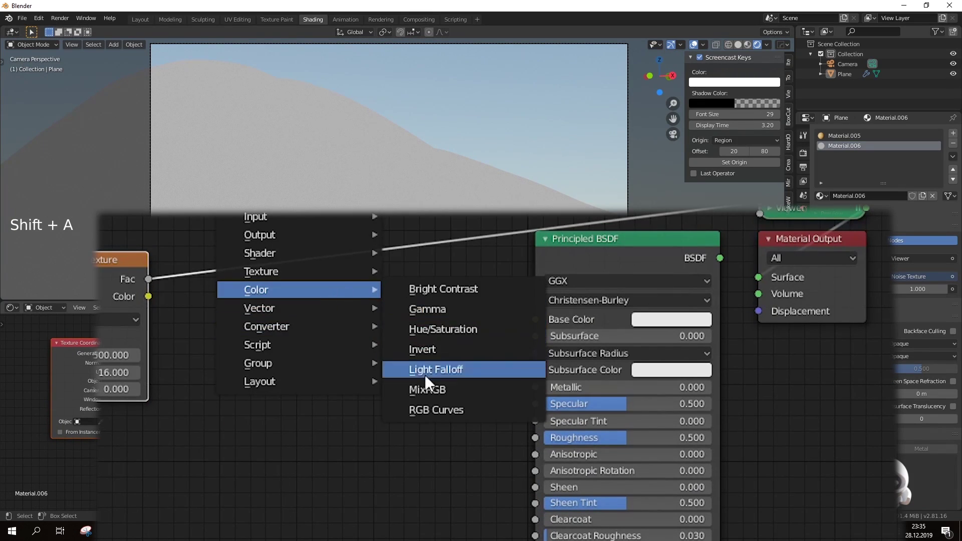
pyautogui.click(429, 389)
pyautogui.click(316, 240)
# Set the MixRGB node's Color1 to a light sandy orange and Color2 to a reddish brown.
pyautogui.scroll(11, 407, 356)
pyautogui.keyDown('alt'); pyautogui.moveTo(531, 286); pyautogui.dragTo(318, 386, button='right'); pyautogui.keyUp('alt')
pyautogui.click(332, 373)
pyautogui.moveTo(557, 171); pyautogui.dragTo(557, 132)
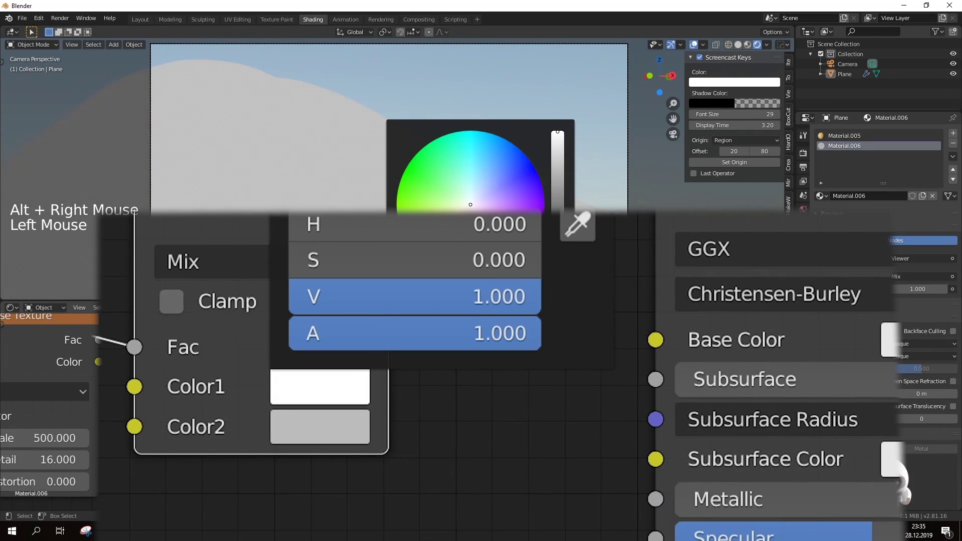
pyautogui.click(320, 426)
pyautogui.click(453, 254)
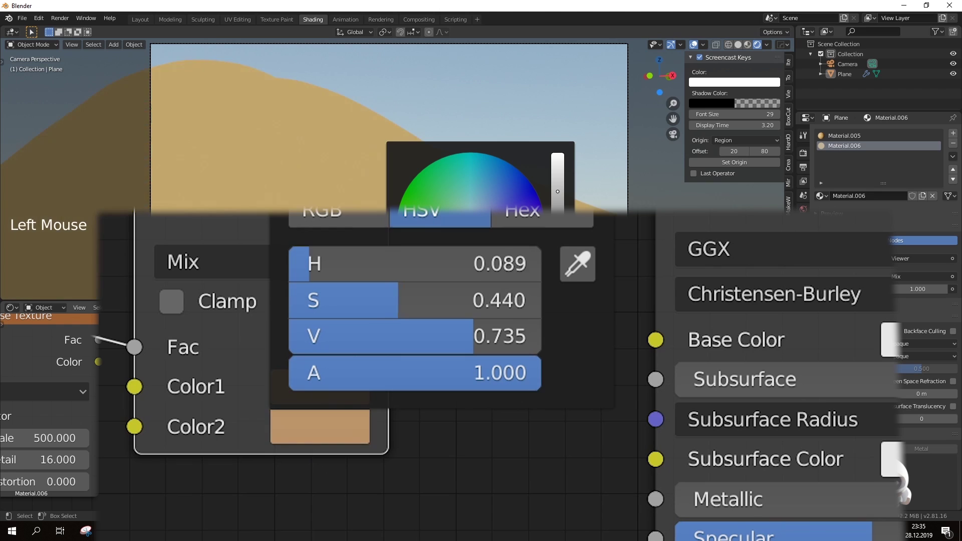
# Connect the Mix node's Color output to the Principled BSDF's Base Color and preview the shader on the dune.
pyautogui.scroll(-6, 494, 367)
pyautogui.keyDown('alt'); pyautogui.moveTo(493, 366); pyautogui.dragTo(631, 343, button='right'); pyautogui.keyUp('alt')
pyautogui.scroll(-5, 631, 342)
pyautogui.moveTo(555, 276); pyautogui.dragTo(668, 332)
pyautogui.keyDown('alt'); pyautogui.moveTo(534, 363); pyautogui.dragTo(336, 343, button='right'); pyautogui.keyUp('alt')
pyautogui.keyDown('ctrl'); pyautogui.keyDown('shift'); pyautogui.click(488, 280); pyautogui.keyUp('shift'); pyautogui.keyUp('ctrl')
# Add a Bump node, feed the Noise Texture's Fac into its Height, and connect its Normal to the Principled BSDF's Normal.
pyautogui.scroll(-2, 396, 377)
pyautogui.scroll(-2, 396, 376)
pyautogui.keyDown('alt'); pyautogui.moveTo(396, 376); pyautogui.dragTo(494, 272, button='right'); pyautogui.keyUp('alt')
pyautogui.scroll(5, 382, 335)
pyautogui.keyDown('alt'); pyautogui.moveTo(382, 334); pyautogui.dragTo(385, 432, button='right'); pyautogui.keyUp('alt')
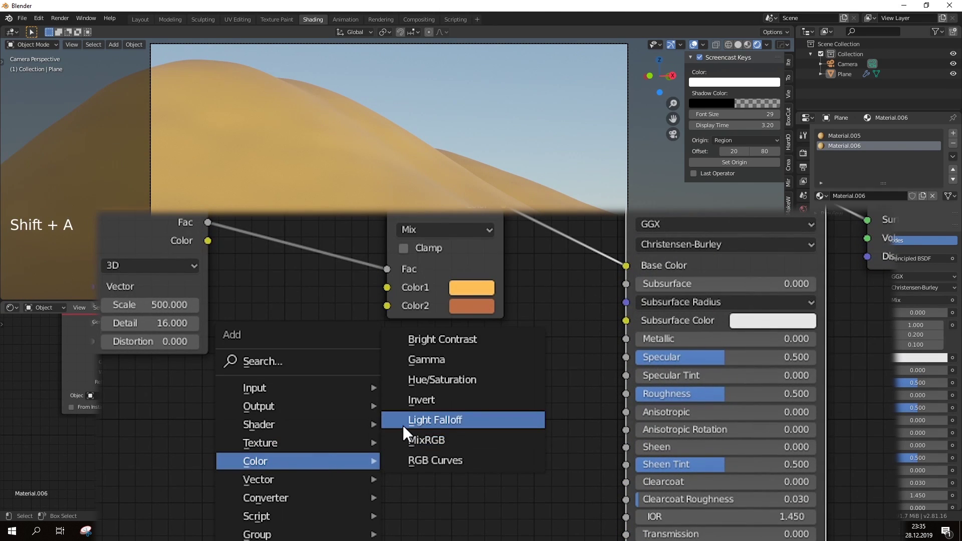
pyautogui.moveTo(258, 479)
pyautogui.click(426, 339)
pyautogui.keyDown('alt'); pyautogui.moveTo(366, 507); pyautogui.dragTo(213, 293, button='right'); pyautogui.keyUp('alt')
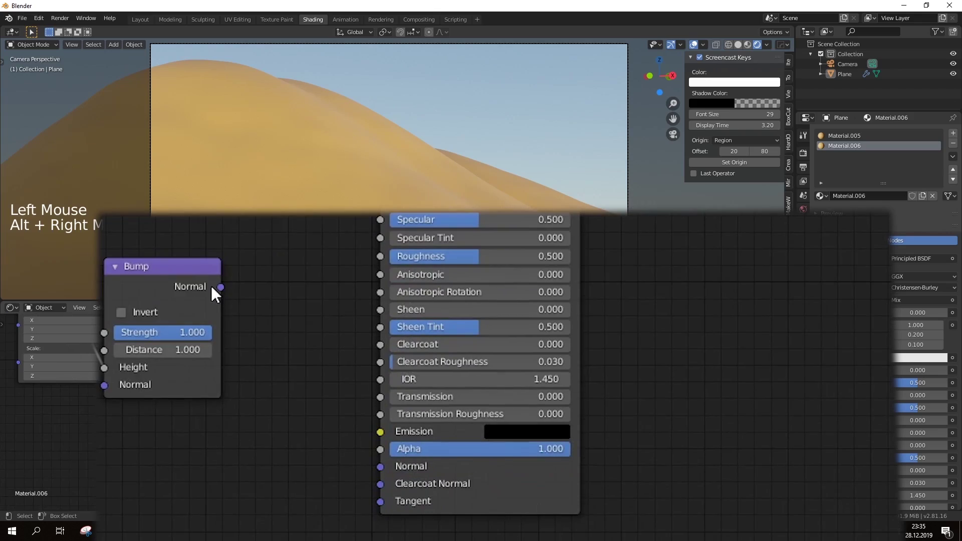
pyautogui.moveTo(395, 466); pyautogui.dragTo(391, 467)
# Set the Bump node's strength to 0.133 while checking the grain up close on the dune.
pyautogui.keyDown('alt'); pyautogui.moveTo(341, 395); pyautogui.dragTo(680, 469, button='right'); pyautogui.keyUp('alt')
pyautogui.scroll(9, 254, 146)
pyautogui.moveTo(538, 406); pyautogui.dragTo(476, 407)
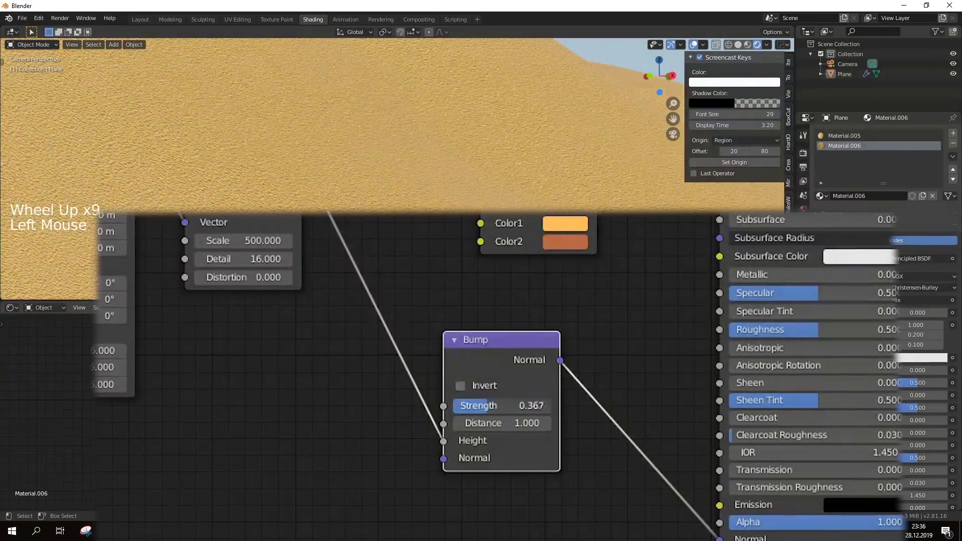
pyautogui.scroll(-10, 371, 201)
pyautogui.keyDown('alt'); pyautogui.moveTo(364, 343); pyautogui.dragTo(457, 447, button='right'); pyautogui.keyUp('alt')
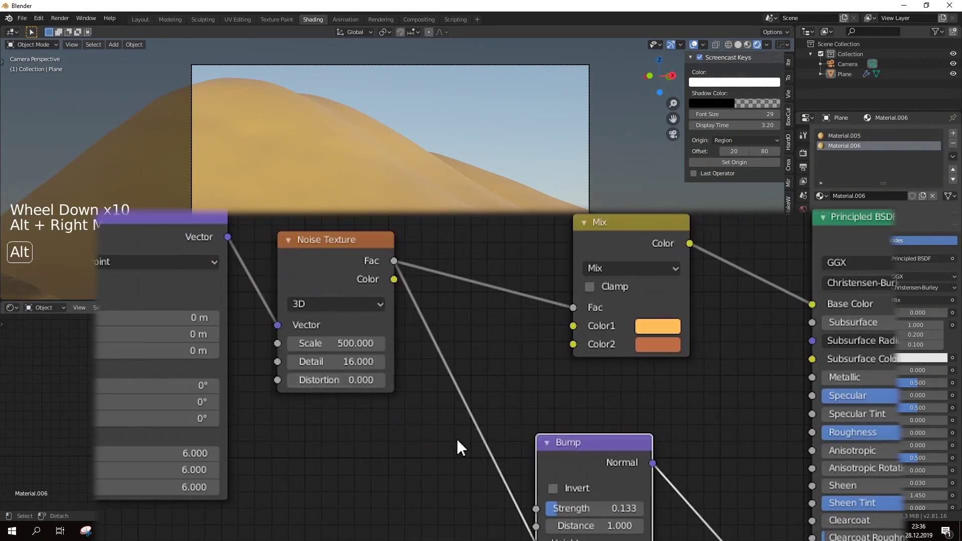
# Add a Voronoi Texture node below the Noise Texture.
pyautogui.click(457, 446)
pyautogui.hotkey('shift', 'a')
pyautogui.moveTo(310, 410)
pyautogui.click(419, 368)
pyautogui.click(285, 422)
pyautogui.keyDown('alt'); pyautogui.moveTo(290, 358); pyautogui.dragTo(274, 261, button='right'); pyautogui.keyUp('alt')
pyautogui.scroll(-4, 274, 262)
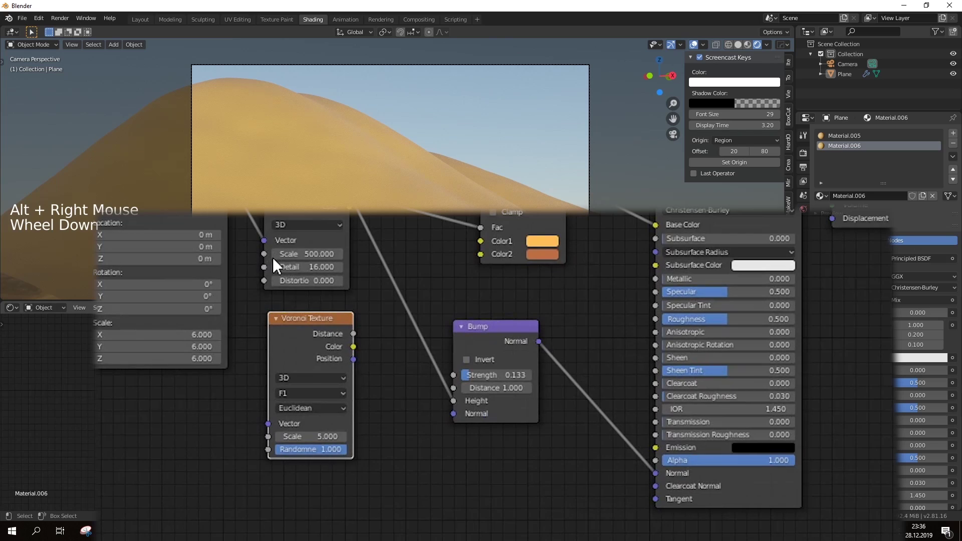
# Preview the Voronoi Distance pattern and the fine Noise Texture grain on the dune to compare them.
pyautogui.keyDown('ctrl'); pyautogui.keyDown('shift'); pyautogui.click(322, 335); pyautogui.keyUp('shift'); pyautogui.keyUp('ctrl')
pyautogui.keyDown('alt'); pyautogui.moveTo(387, 347); pyautogui.dragTo(485, 408, button='right'); pyautogui.keyUp('alt')
pyautogui.scroll(3, 310, 375)
pyautogui.moveTo(334, 202); pyautogui.dragTo(335, 408)
pyautogui.keyDown('alt'); pyautogui.moveTo(454, 213); pyautogui.dragTo(236, 260, button='right'); pyautogui.keyUp('alt')
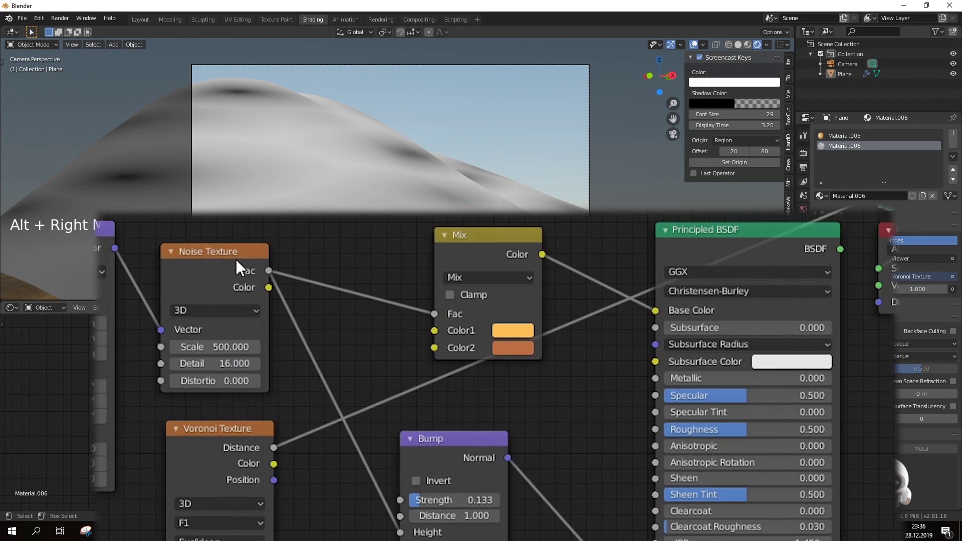
pyautogui.keyDown('ctrl'); pyautogui.keyDown('shift'); pyautogui.click(199, 281); pyautogui.keyUp('shift'); pyautogui.keyUp('ctrl')
pyautogui.scroll(13, 251, 150)
pyautogui.click(311, 280)
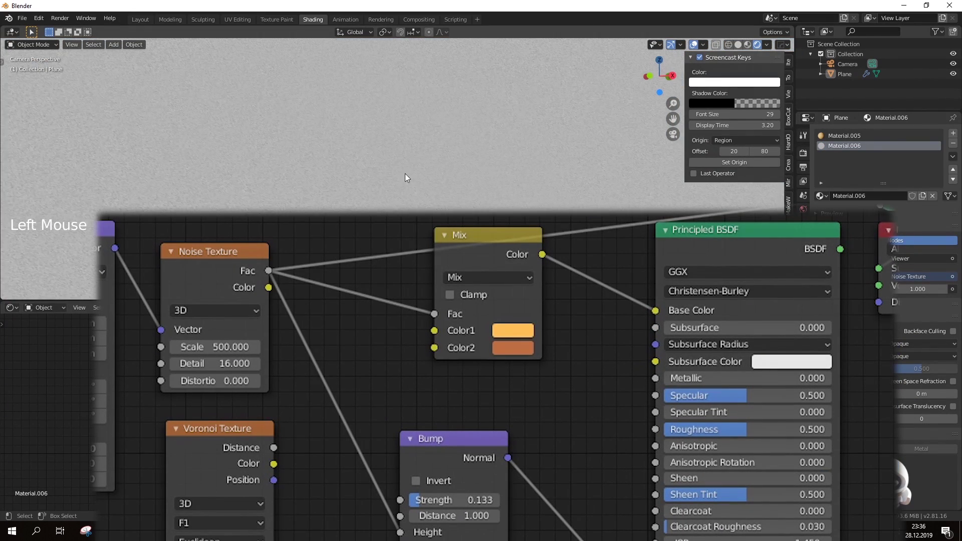
pyautogui.scroll(-13, 406, 177)
# Connect the Mapping vector to the Voronoi Texture, preview its Distance output, and set its scale to about 149.2.
pyautogui.keyDown('alt'); pyautogui.moveTo(155, 351); pyautogui.dragTo(210, 337, button='right'); pyautogui.keyUp('alt')
pyautogui.moveTo(171, 233); pyautogui.dragTo(221, 538)
pyautogui.keyDown('ctrl'); pyautogui.keyDown('shift'); pyautogui.click(271, 434); pyautogui.keyUp('shift'); pyautogui.keyUp('ctrl')
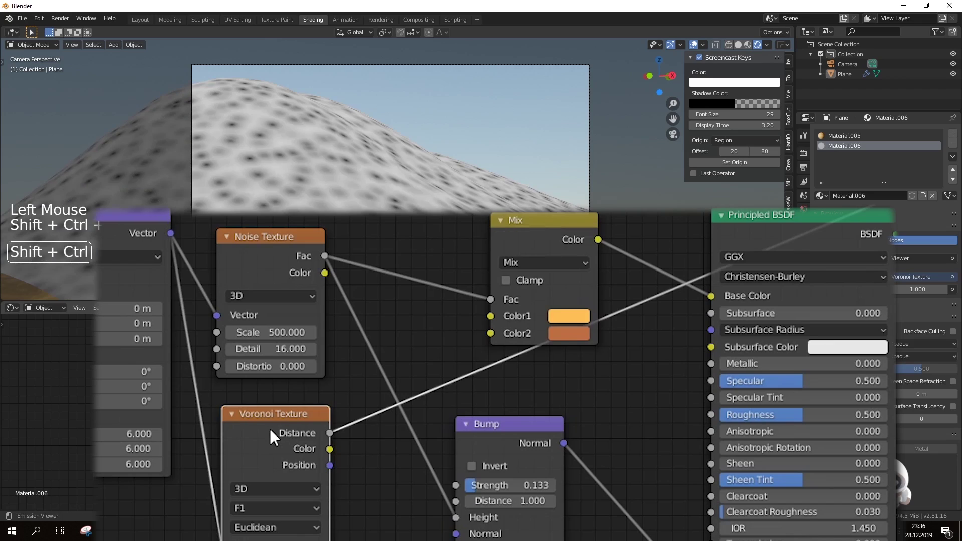
pyautogui.keyDown('alt'); pyautogui.moveTo(278, 522); pyautogui.dragTo(307, 358, button='right'); pyautogui.keyUp('alt')
pyautogui.scroll(5, 307, 357)
pyautogui.moveTo(325, 415); pyautogui.dragTo(416, 415)
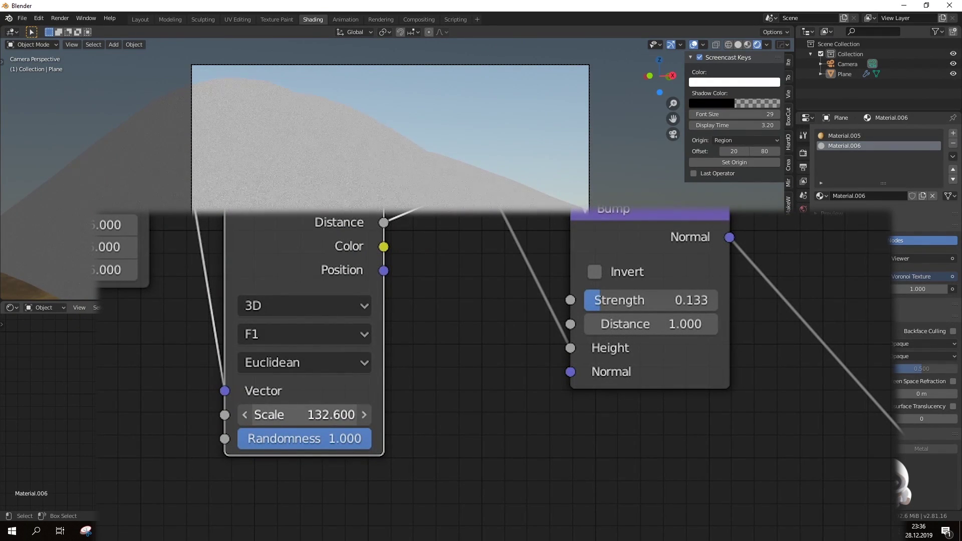
# Duplicate the Bump node, drive its Height with the Voronoi Texture, and link its Normal output into the first Bump's Normal input.
pyautogui.keyDown('alt'); pyautogui.moveTo(239, 388); pyautogui.dragTo(0, 540, button='right'); pyautogui.keyUp('alt')
pyautogui.click(303, 375)
pyautogui.moveTo(313, 376); pyautogui.dragTo(414, 317)
pyautogui.hotkey('shift', 'd')
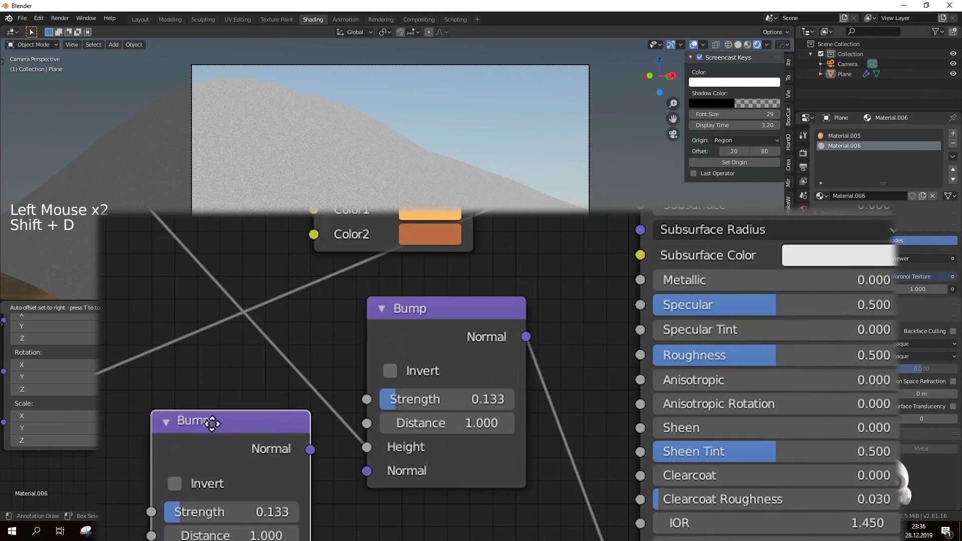
pyautogui.click(205, 417)
pyautogui.keyDown('alt'); pyautogui.moveTo(215, 426); pyautogui.dragTo(257, 370, button='right'); pyautogui.keyUp('alt')
pyautogui.moveTo(118, 326); pyautogui.dragTo(188, 498)
pyautogui.keyDown('alt'); pyautogui.moveTo(247, 334); pyautogui.dragTo(258, 384, button='right'); pyautogui.keyUp('alt')
# Preview the Principled BSDF and set the Voronoi-driven Bump's strength to 0.142.
pyautogui.keyDown('ctrl'); pyautogui.keyDown('shift'); pyautogui.click(355, 275); pyautogui.keyUp('shift'); pyautogui.keyUp('ctrl')
pyautogui.scroll(9, 395, 171)
pyautogui.moveTo(258, 386)
pyautogui.mouseDown()
pyautogui.moveTo(316, 386)
pyautogui.moveTo(259, 386)
pyautogui.mouseUp()
pyautogui.scroll(-7, 289, 377)
pyautogui.keyDown('alt'); pyautogui.moveTo(534, 359); pyautogui.dragTo(399, 499, button='right'); pyautogui.keyUp('alt')
pyautogui.scroll(-10, 448, 176)
pyautogui.scroll(2, 447, 202)
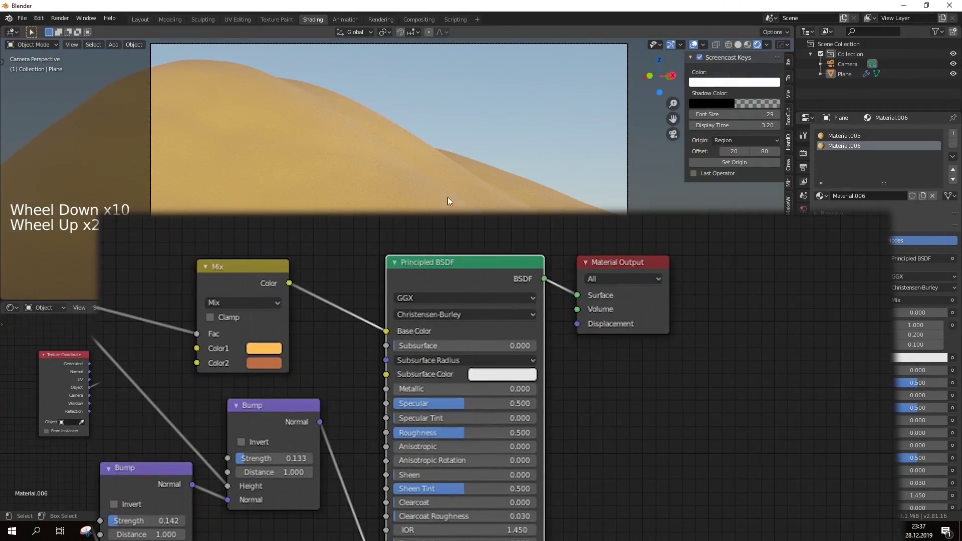
# Add a Wave Texture node above the other textures and preview its bands on the dune.
pyautogui.scroll(-4, 412, 268)
pyautogui.keyDown('alt'); pyautogui.moveTo(195, 225); pyautogui.dragTo(270, 328, button='right'); pyautogui.keyUp('alt')
pyautogui.scroll(4, 271, 328)
pyautogui.hotkey('shift', 'a')
pyautogui.moveTo(197, 328)
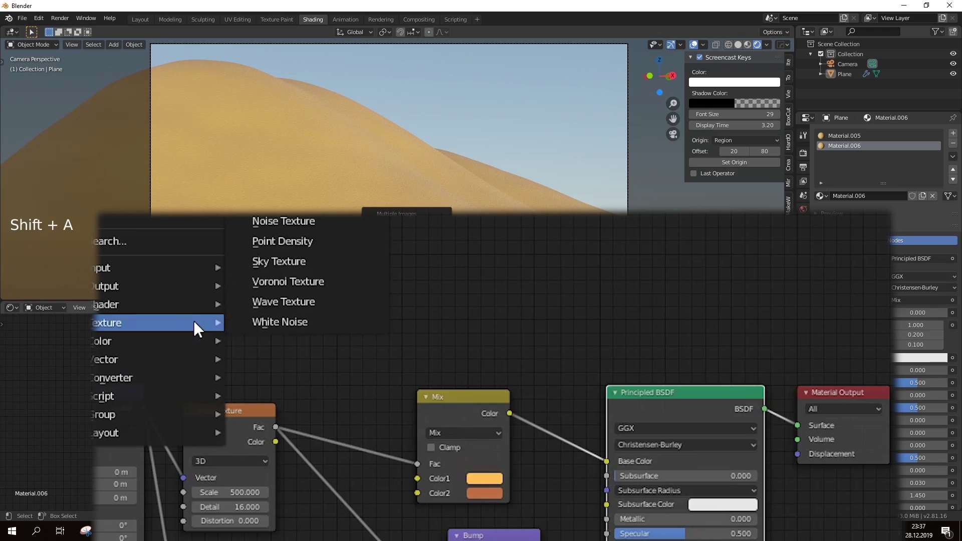
pyautogui.click(283, 301)
pyautogui.click(178, 220)
pyautogui.keyDown('ctrl'); pyautogui.keyDown('shift'); pyautogui.click(205, 215); pyautogui.keyUp('shift'); pyautogui.keyUp('ctrl')
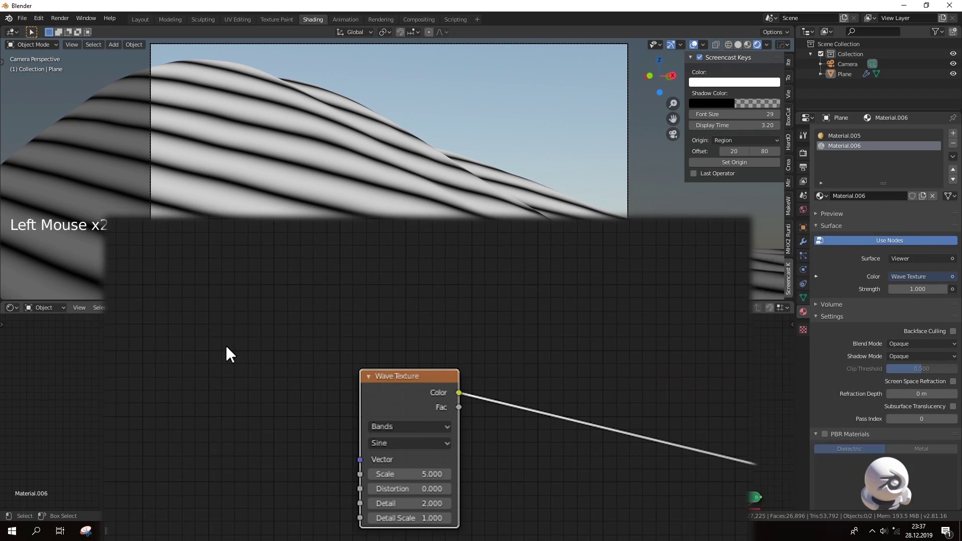
# Connect the Texture Coordinate's Object output directly to the Wave Texture's Vector input.
pyautogui.hotkey('shift', 'a')
pyautogui.keyDown('alt'); pyautogui.moveTo(356, 328); pyautogui.dragTo(440, 184, button='right'); pyautogui.keyUp('alt')
pyautogui.moveTo(232, 479); pyautogui.dragTo(444, 315)
# Add a Separate XYZ node fed by the Object coordinates and drive the Wave Texture's Vector with its Z output.
pyautogui.hotkey('shift', 'a')
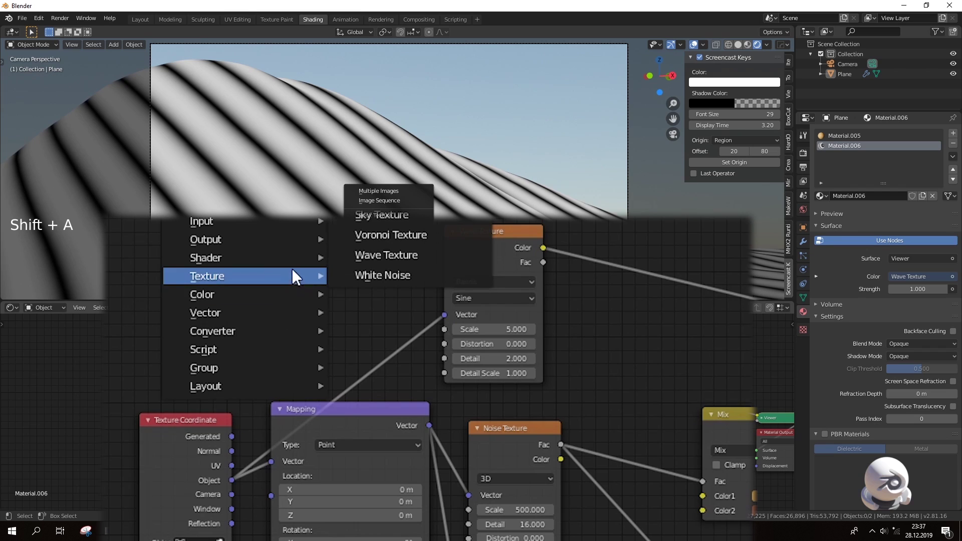
pyautogui.moveTo(246, 328)
pyautogui.hotkey('shift', 'a')
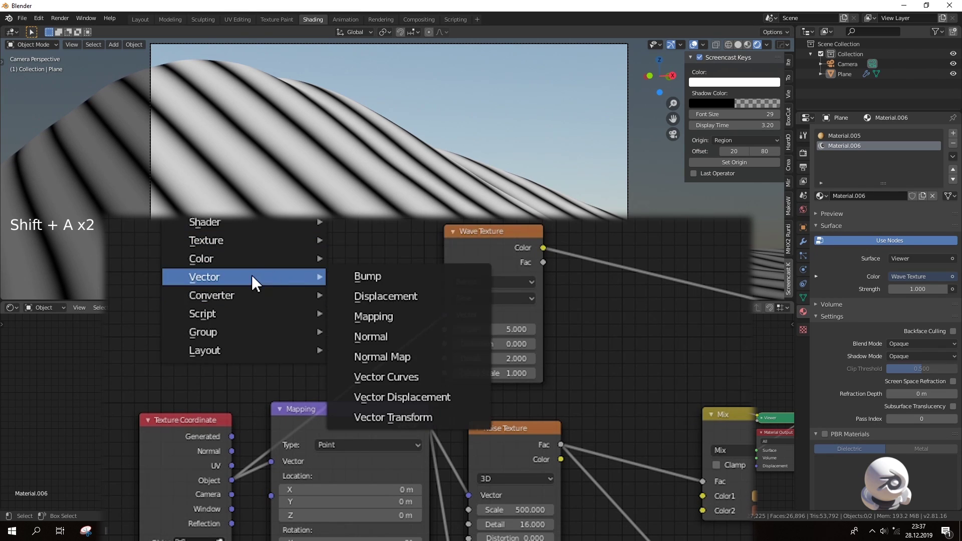
pyautogui.moveTo(280, 297)
pyautogui.click(379, 234)
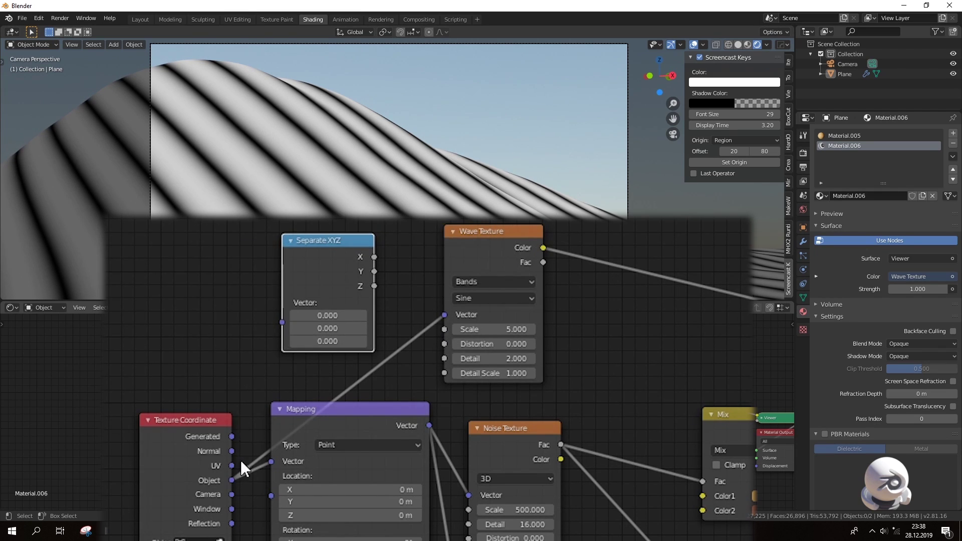
pyautogui.moveTo(370, 310); pyautogui.dragTo(441, 313)
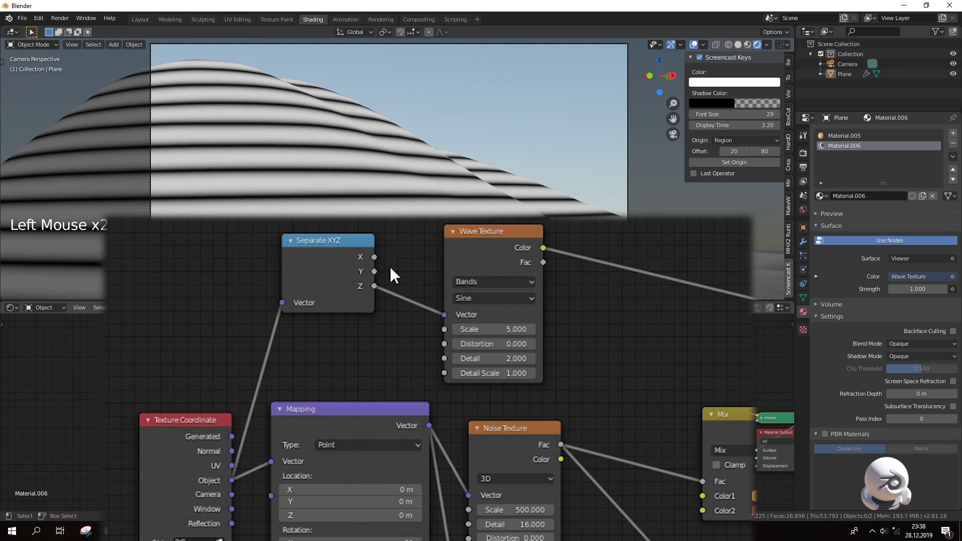
# Move the Separate XYZ and Wave Texture nodes apart to make room between them.
pyautogui.moveTo(345, 242); pyautogui.dragTo(367, 268)
pyautogui.keyDown('alt'); pyautogui.moveTo(422, 252); pyautogui.dragTo(345, 250, button='right'); pyautogui.keyUp('alt')
pyautogui.moveTo(388, 248); pyautogui.dragTo(549, 251)
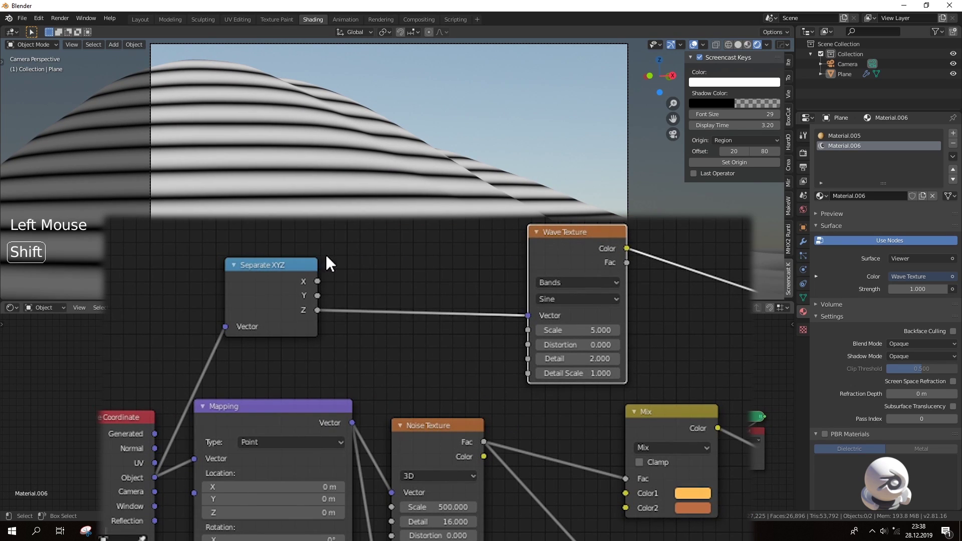
pyautogui.moveTo(261, 278); pyautogui.dragTo(273, 242)
# Add a Noise Texture below Separate XYZ and connect the Generated coordinates to its Vector input.
pyautogui.hotkey('shift', 'a')
pyautogui.moveTo(257, 291)
pyautogui.click(385, 201)
pyautogui.click(252, 284)
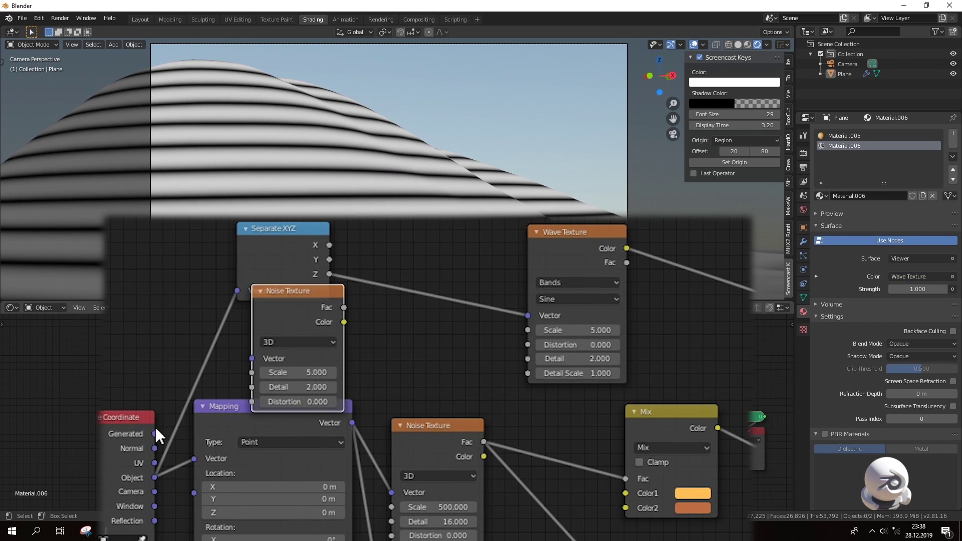
pyautogui.moveTo(155, 434); pyautogui.dragTo(251, 359)
pyautogui.moveTo(281, 300); pyautogui.dragTo(259, 332)
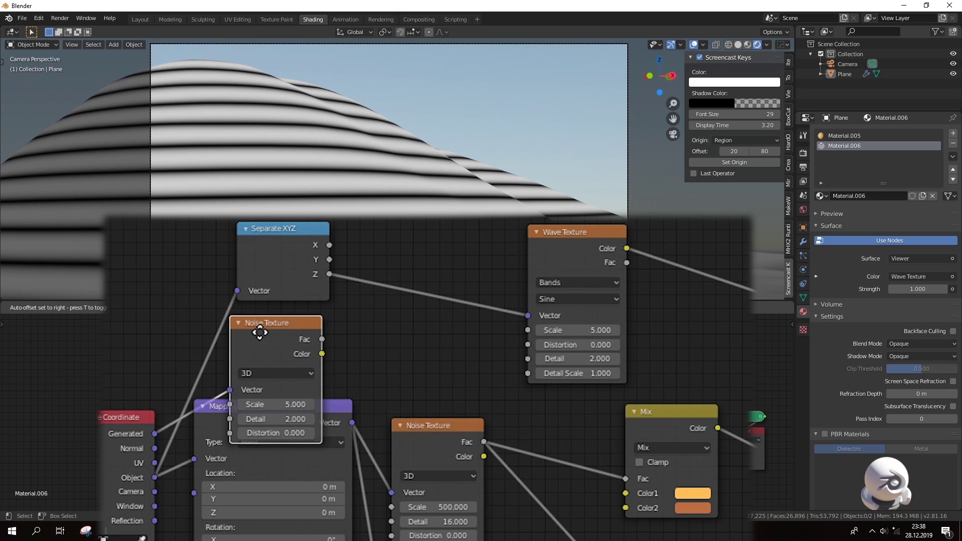
# Insert a ColorRamp between the Separate XYZ's Z output and the Wave Texture, with the white stop at position 0.268.
pyautogui.hotkey('shift', 'a')
pyautogui.moveTo(387, 298)
pyautogui.click(410, 190)
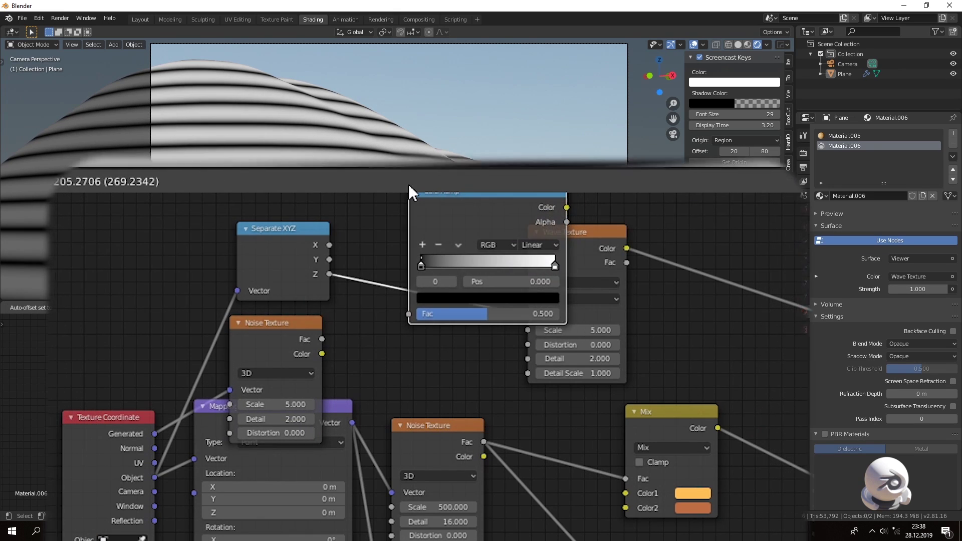
pyautogui.click(408, 186)
pyautogui.moveTo(544, 264); pyautogui.dragTo(447, 283)
# Set the Wave Texture's scale to 2.8.
pyautogui.keyDown('alt'); pyautogui.moveTo(659, 406); pyautogui.dragTo(590, 433, button='right'); pyautogui.keyUp('alt')
pyautogui.scroll(5, 589, 428)
pyautogui.moveTo(672, 352); pyautogui.dragTo(648, 352)
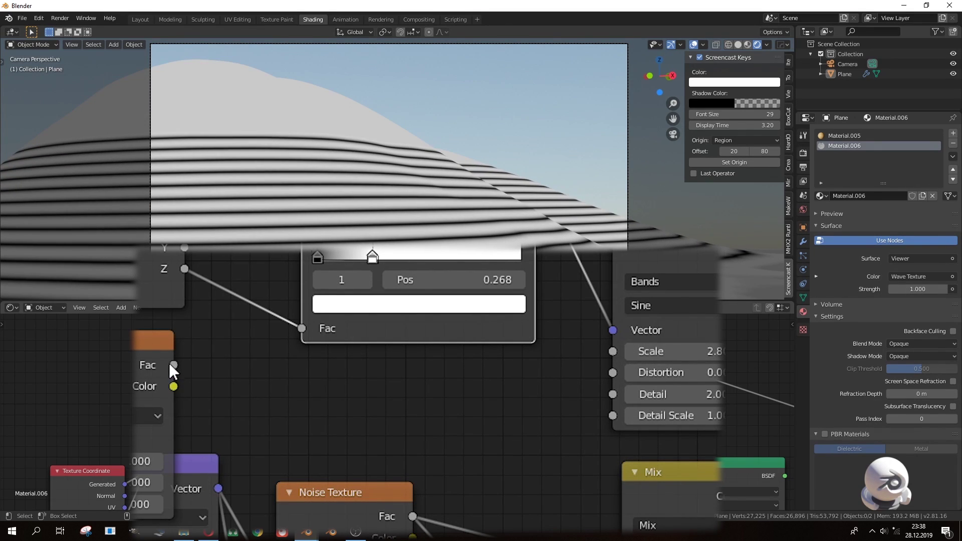
# Mix the ColorRamp color with the new Noise Texture's Fac through a Mix node feeding the Wave Texture's Vector.
pyautogui.keyDown('ctrl'); pyautogui.keyDown('shift'); pyautogui.moveTo(145, 396); pyautogui.dragTo(369, 337, button='right'); pyautogui.keyUp('shift'); pyautogui.keyUp('ctrl')
pyautogui.moveTo(135, 364); pyautogui.dragTo(150, 387)
pyautogui.scroll(-4, 191, 371)
pyautogui.keyDown('alt'); pyautogui.moveTo(226, 360); pyautogui.dragTo(179, 450, button='right'); pyautogui.keyUp('alt')
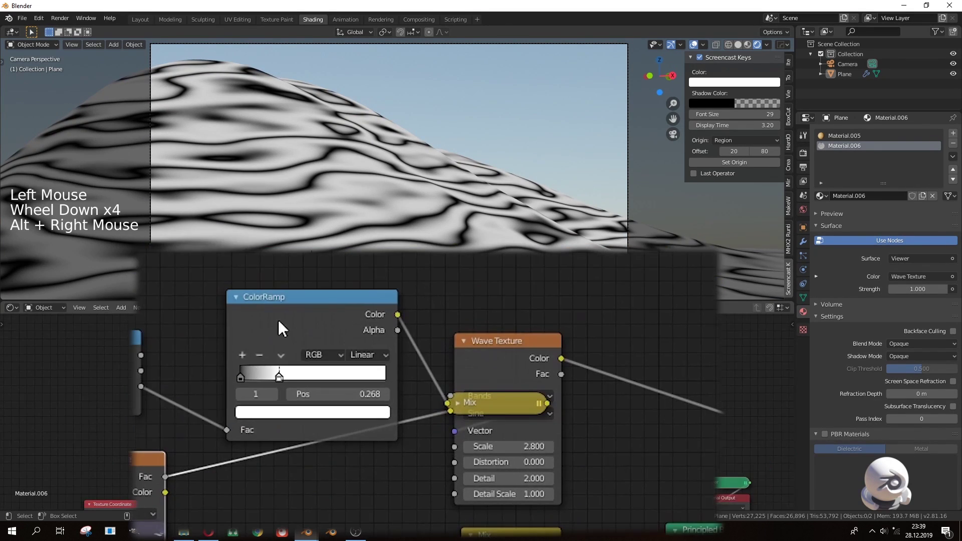
# Rearrange the ColorRamp and its input nodes, place the new Mix node before the Wave Texture, and expand it.
pyautogui.moveTo(281, 326); pyautogui.dragTo(185, 286)
pyautogui.moveTo(256, 497); pyautogui.dragTo(135, 251)
pyautogui.press('g')
pyautogui.click(116, 328)
pyautogui.moveTo(496, 399); pyautogui.dragTo(283, 359)
pyautogui.click(247, 365)
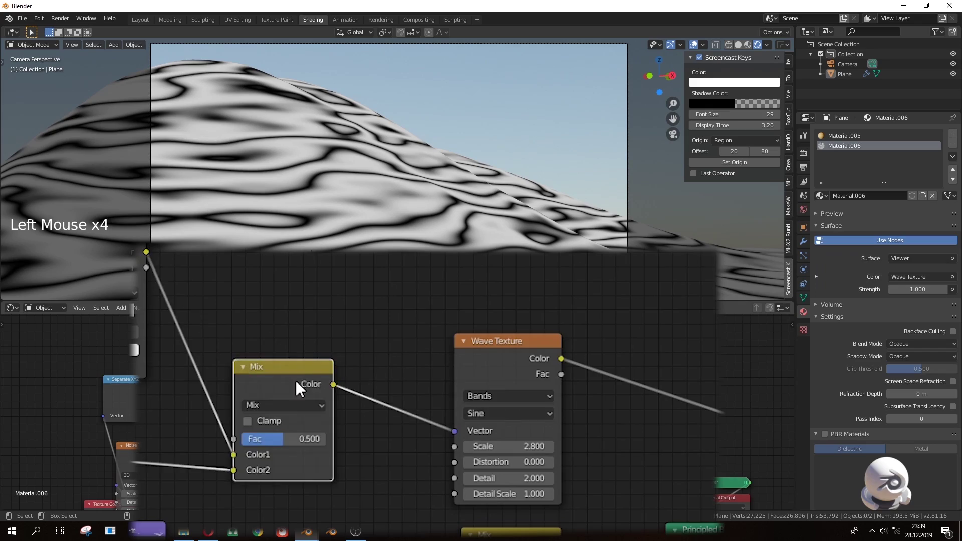
# Change the new Mix node's blend mode to Multiply with a factor of 0.442.
pyautogui.keyDown('alt'); pyautogui.moveTo(296, 389); pyautogui.dragTo(355, 330, button='right'); pyautogui.keyUp('alt')
pyautogui.scroll(6, 355, 330)
pyautogui.click(345, 355)
pyautogui.click(336, 268)
pyautogui.moveTo(345, 408)
pyautogui.mouseDown()
pyautogui.moveTo(278, 408)
pyautogui.moveTo(337, 408)
pyautogui.mouseUp()
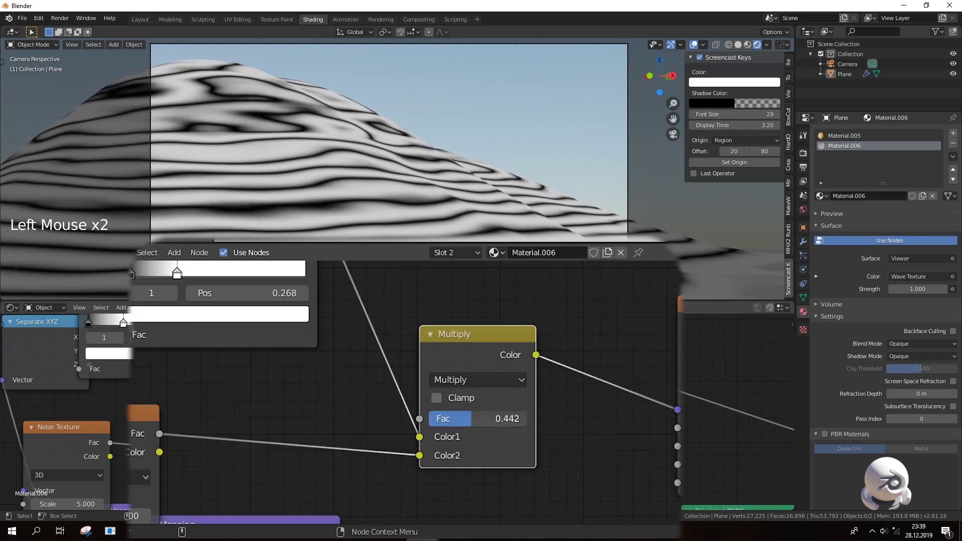
# Raise the scale of the Noise Texture distorting the waves and set the Multiply factor to 0.417.
pyautogui.keyDown('alt'); pyautogui.moveTo(125, 515); pyautogui.dragTo(252, 467, button='right'); pyautogui.keyUp('alt')
pyautogui.moveTo(229, 464); pyautogui.dragTo(276, 464)
pyautogui.moveTo(595, 370)
pyautogui.mouseDown()
pyautogui.moveTo(578, 370)
pyautogui.moveTo(588, 370)
pyautogui.mouseUp()
pyautogui.keyDown('alt'); pyautogui.moveTo(361, 288); pyautogui.dragTo(404, 407, button='right'); pyautogui.keyUp('alt')
# Reposition the wave input nodes, then set the distorting Noise Texture's scale to 56.9 and the Wave Texture's scale to 2.7.
pyautogui.moveTo(260, 358); pyautogui.dragTo(162, 388)
pyautogui.keyDown('alt'); pyautogui.moveTo(359, 422); pyautogui.dragTo(465, 309, button='right'); pyautogui.keyUp('alt')
pyautogui.moveTo(385, 393); pyautogui.dragTo(396, 329)
pyautogui.moveTo(378, 404); pyautogui.dragTo(395, 403)
pyautogui.scroll(-5, 395, 403)
pyautogui.keyDown('alt'); pyautogui.moveTo(396, 403); pyautogui.dragTo(351, 381, button='right'); pyautogui.keyUp('alt')
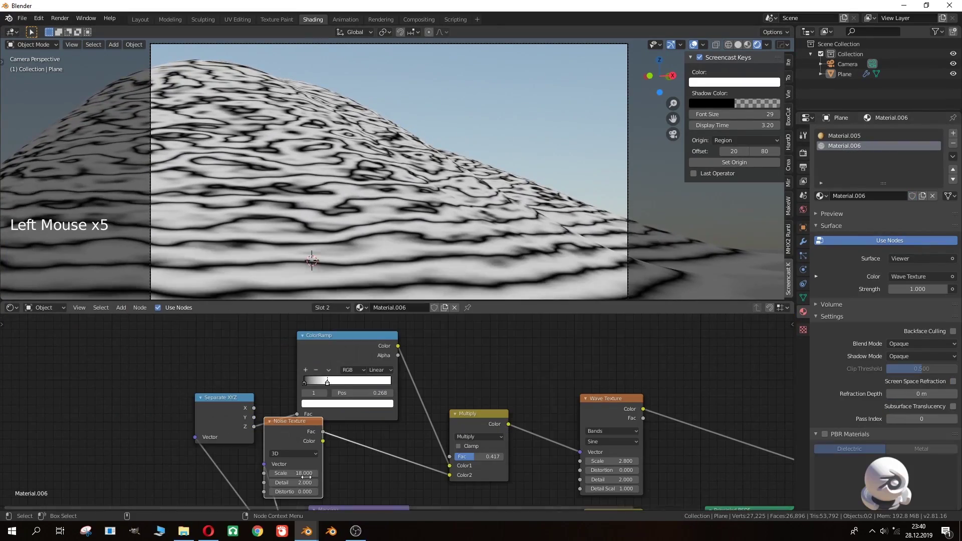
pyautogui.moveTo(306, 476); pyautogui.dragTo(579, 454)
pyautogui.click(588, 461)
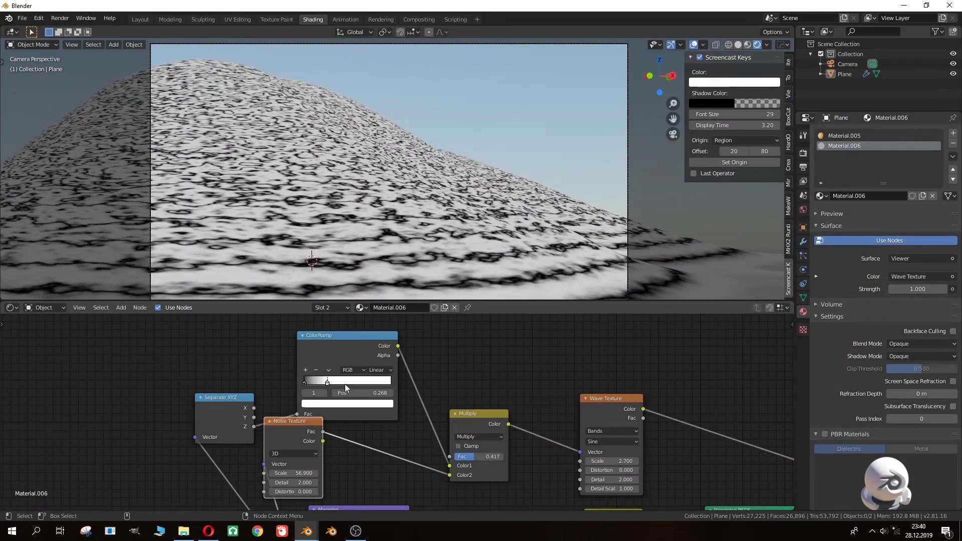
# Duplicate a Bump node, place it between the existing Bump chain and the Principled BSDF, and drive its Height with the Wave Texture.
pyautogui.scroll(-5, 346, 388)
pyautogui.keyDown('alt'); pyautogui.moveTo(346, 388); pyautogui.dragTo(233, 369, button='right'); pyautogui.keyUp('alt')
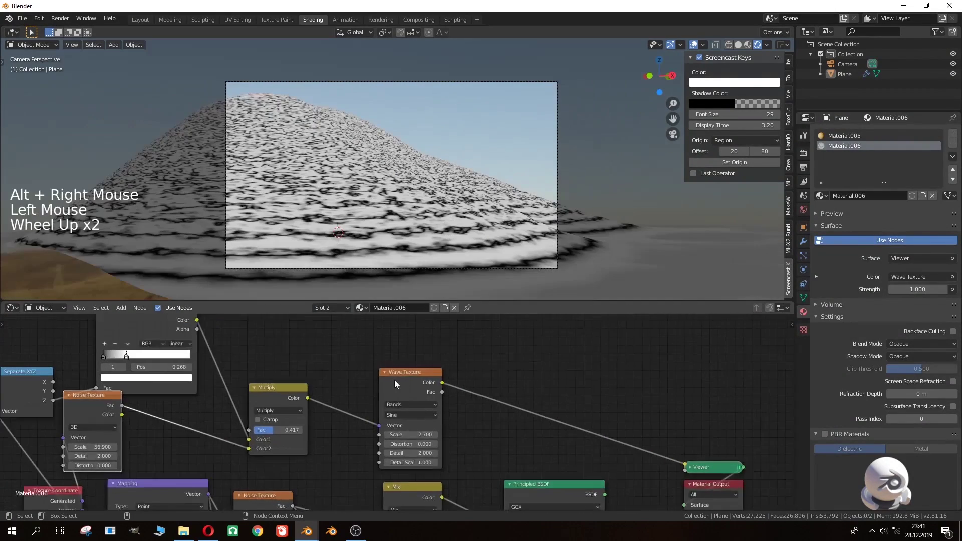
pyautogui.scroll(-7, 419, 404)
pyautogui.keyDown('alt'); pyautogui.moveTo(549, 497); pyautogui.dragTo(505, 424, button='right'); pyautogui.keyUp('alt')
pyautogui.hotkey('shift', 'd')
pyautogui.click(415, 458)
pyautogui.scroll(2, 480, 388)
pyautogui.moveTo(469, 422); pyautogui.dragTo(471, 494)
pyautogui.moveTo(460, 356)
pyautogui.keyDown('alt'); pyautogui.mouseDown(button='right')
pyautogui.moveTo(490, 416)
pyautogui.moveTo(462, 355)
pyautogui.mouseUp(button='right'); pyautogui.keyUp('alt')
# Switch the preview back to the Principled BSDF, move the Material Output aside, and inspect the ripples on the dune.
pyautogui.keyDown('ctrl'); pyautogui.keyDown('shift'); pyautogui.click(442, 384); pyautogui.keyUp('shift'); pyautogui.keyUp('ctrl')
pyautogui.keyDown('ctrl'); pyautogui.keyDown('shift'); pyautogui.click(443, 384); pyautogui.keyUp('shift'); pyautogui.keyUp('ctrl')
pyautogui.keyDown('ctrl'); pyautogui.keyDown('shift'); pyautogui.click(443, 384); pyautogui.keyUp('shift'); pyautogui.keyUp('ctrl')
pyautogui.keyDown('ctrl'); pyautogui.keyDown('shift'); pyautogui.click(584, 386); pyautogui.keyUp('shift'); pyautogui.keyUp('ctrl')
pyautogui.moveTo(634, 400); pyautogui.dragTo(682, 401)
pyautogui.scroll(3, 524, 249)
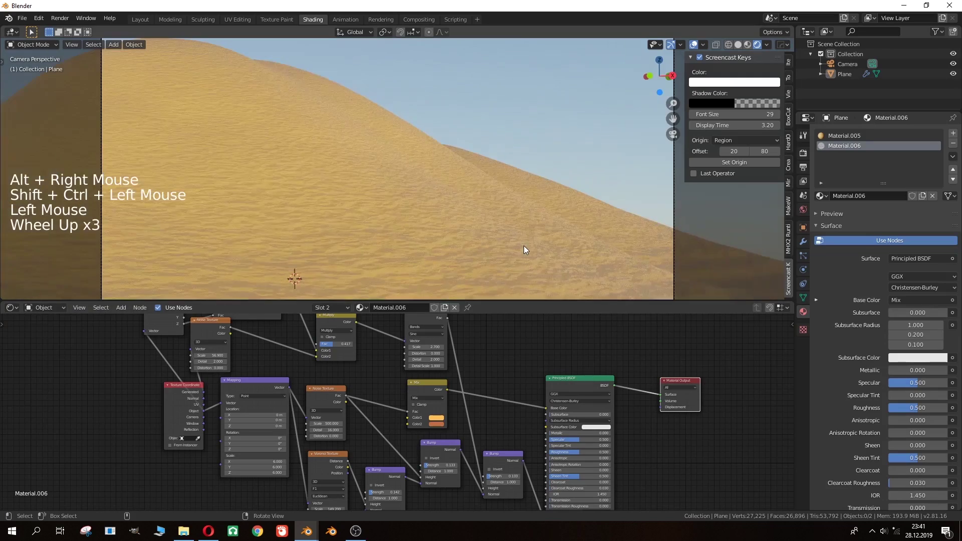
pyautogui.keyDown('alt'); pyautogui.moveTo(524, 249); pyautogui.dragTo(558, 238, button='right'); pyautogui.keyUp('alt')
# Set the wave-driven Bump's strength to 0.058 for subtle ripples.
pyautogui.scroll(5, 471, 406)
pyautogui.keyDown('alt'); pyautogui.moveTo(470, 405); pyautogui.dragTo(504, 401, button='right'); pyautogui.keyUp('alt')
pyautogui.keyDown('alt'); pyautogui.moveTo(504, 401); pyautogui.dragTo(419, 303, button='right'); pyautogui.keyUp('alt')
pyautogui.moveTo(452, 407); pyautogui.dragTo(460, 411)
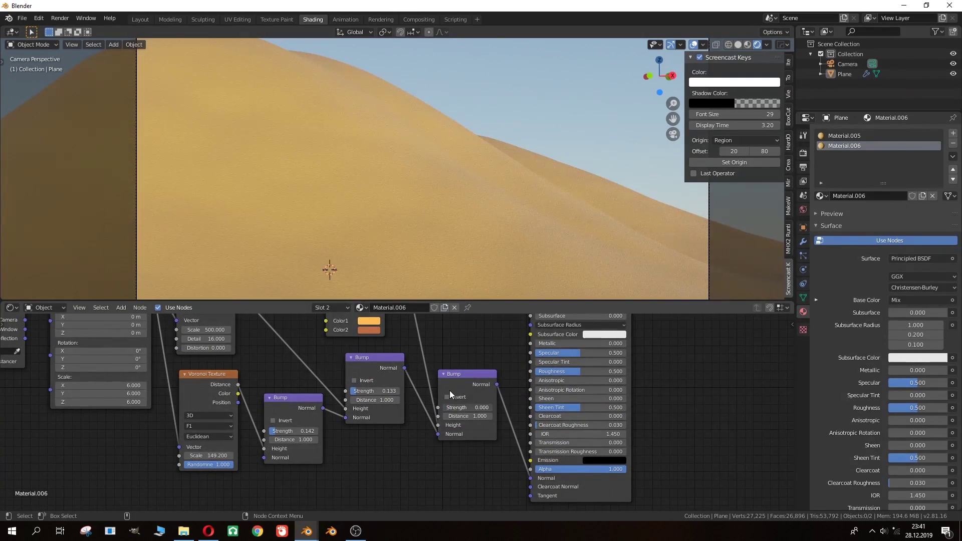
pyautogui.scroll(-2, 391, 244)
pyautogui.scroll(2, 358, 109)
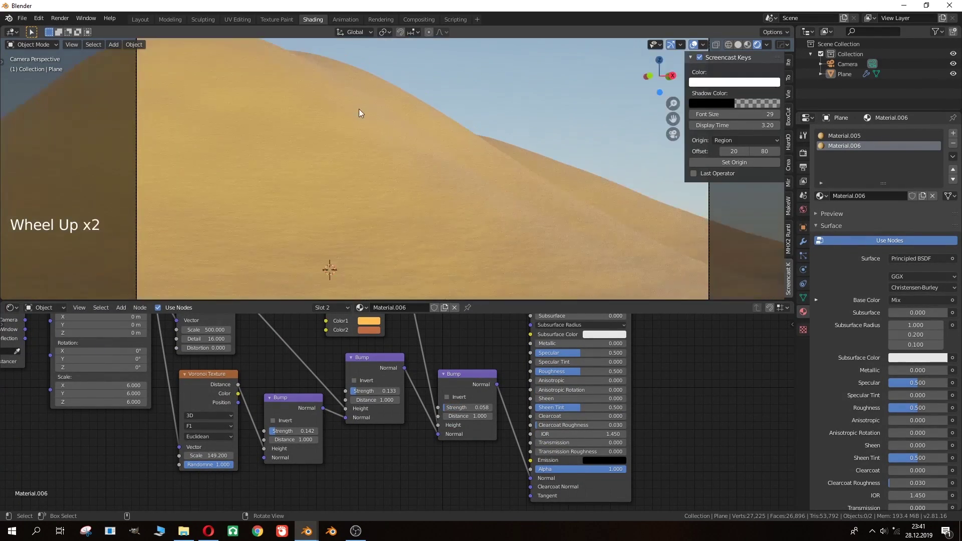